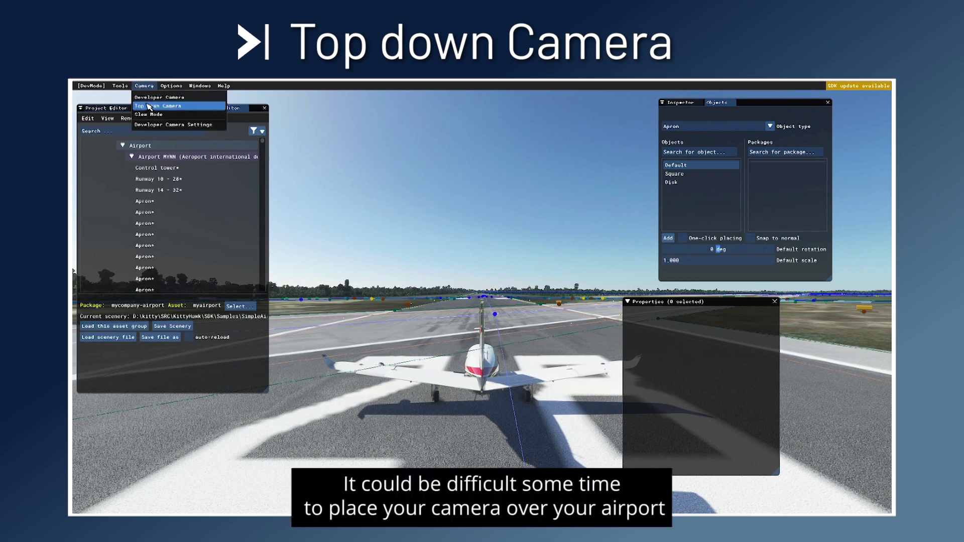
# Switch to the Top down Camera and frame the whole airport from above
pyautogui.click(168, 107)
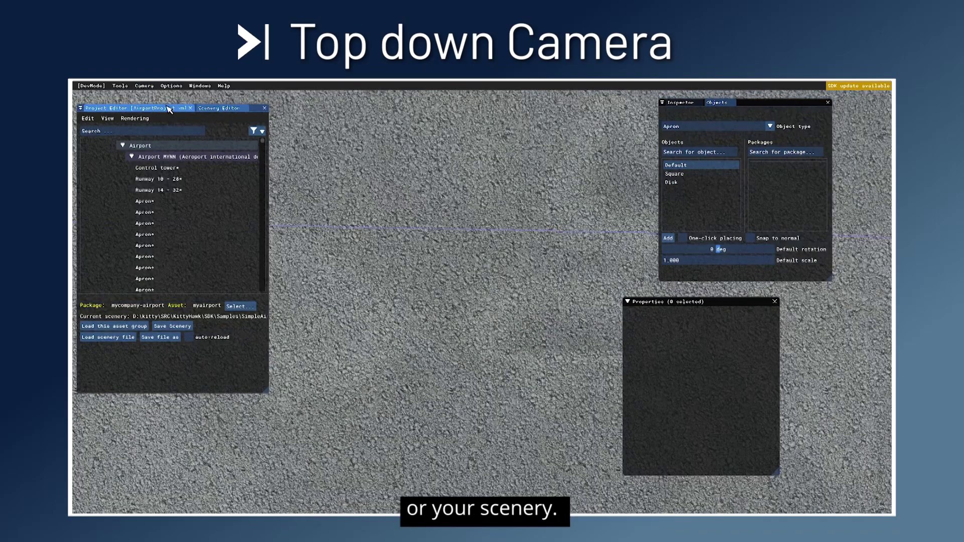
pyautogui.scroll(-10, 411, 274)
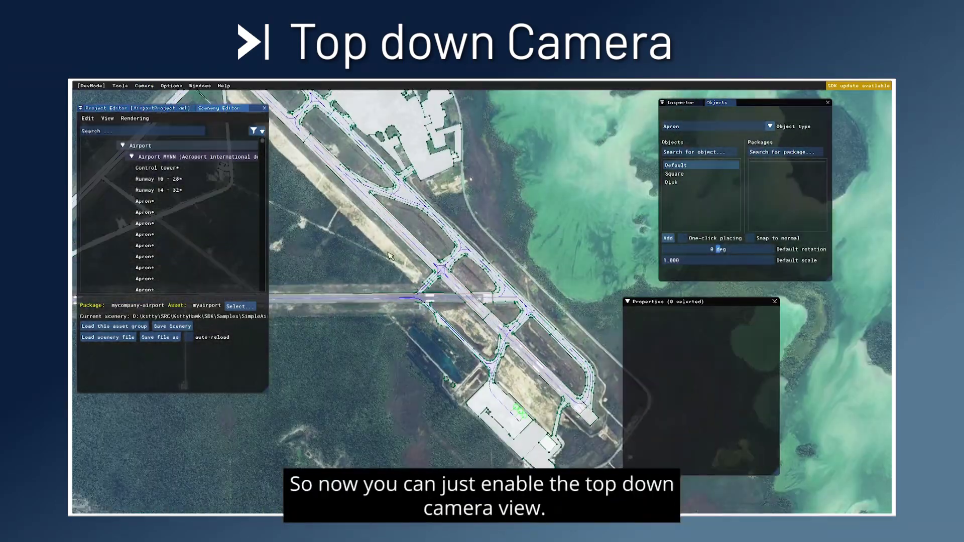
pyautogui.press('Up')
pyautogui.press('Down')
pyautogui.press('Left')
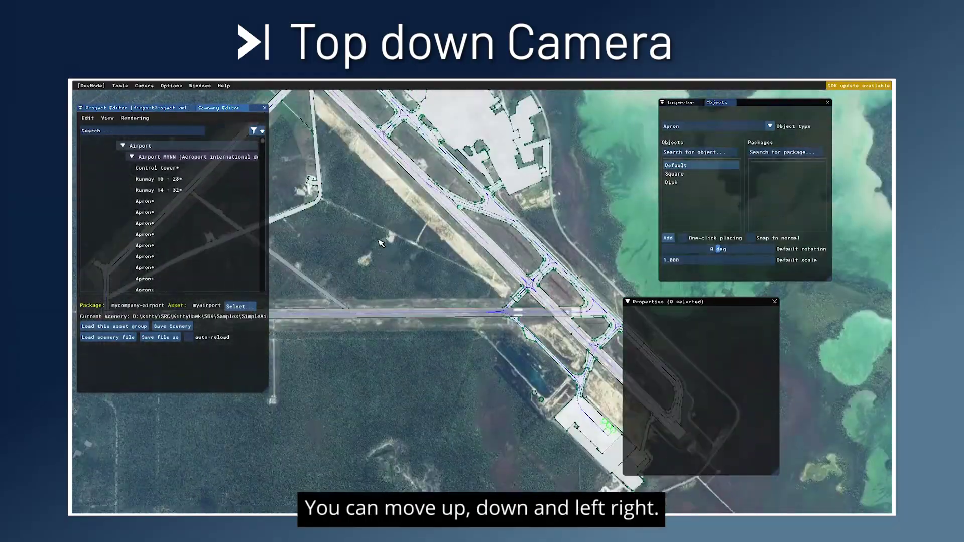
pyautogui.press('Up')
pyautogui.press('Left')
pyautogui.press('Right')
pyautogui.press('Up')
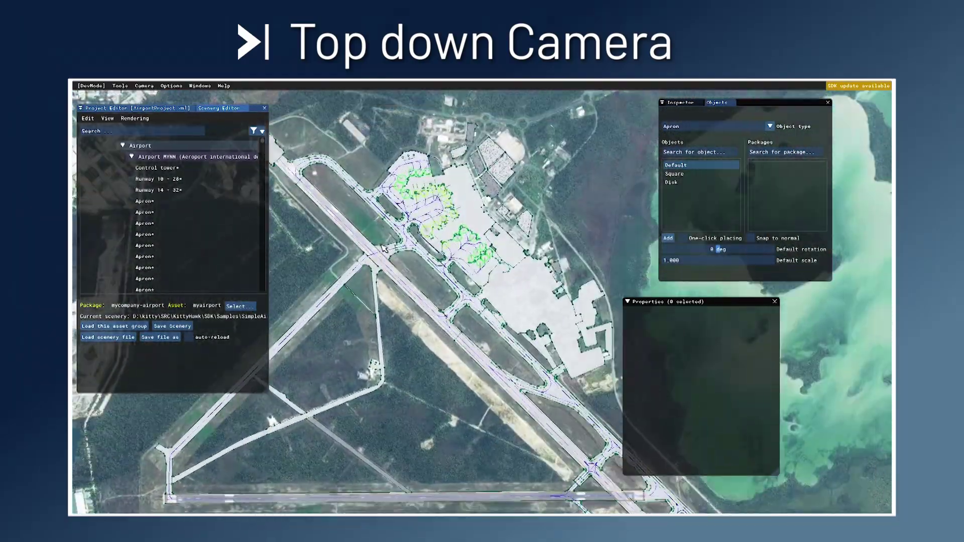
# Box-select the 284 objects around the terminal
pyautogui.scroll(-4, 382, 248)
pyautogui.scroll(6, 379, 241)
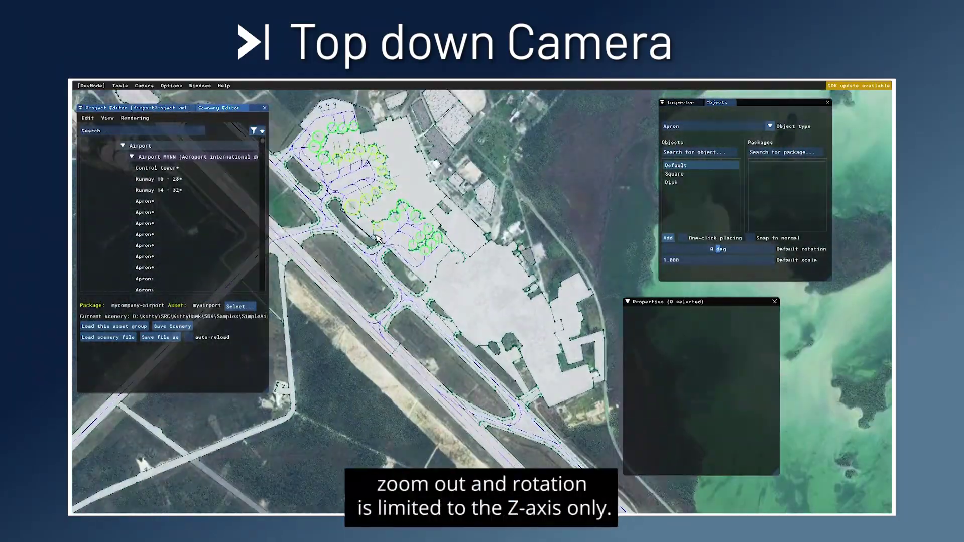
pyautogui.moveTo(294, 191); pyautogui.dragTo(342, 248)
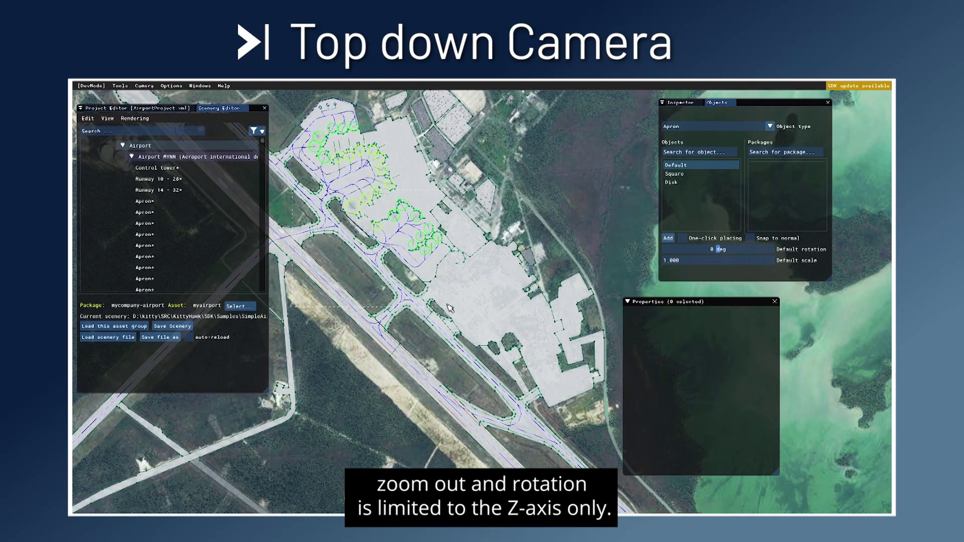
pyautogui.moveTo(450, 308); pyautogui.dragTo(450, 309)
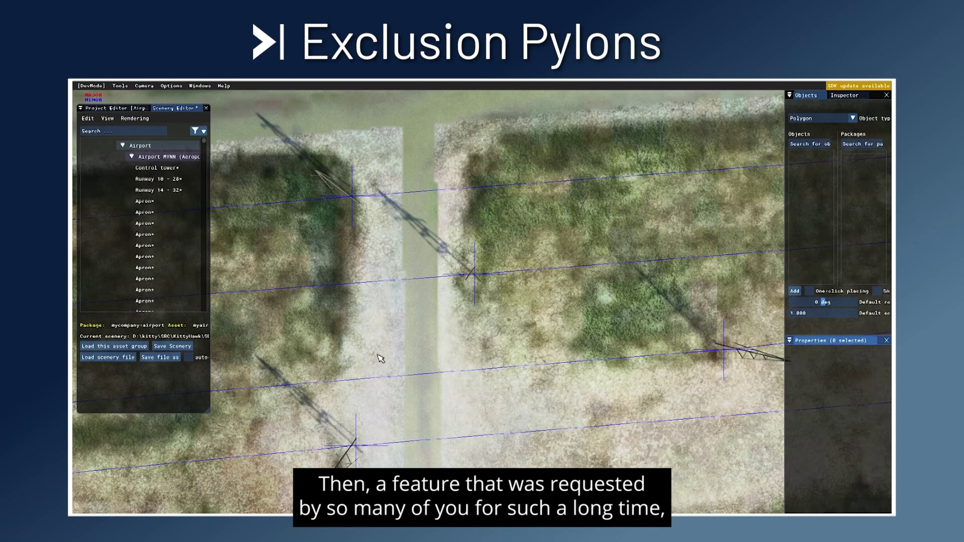
# Draw a new polygon over the power line running through the forest
pyautogui.press('a')
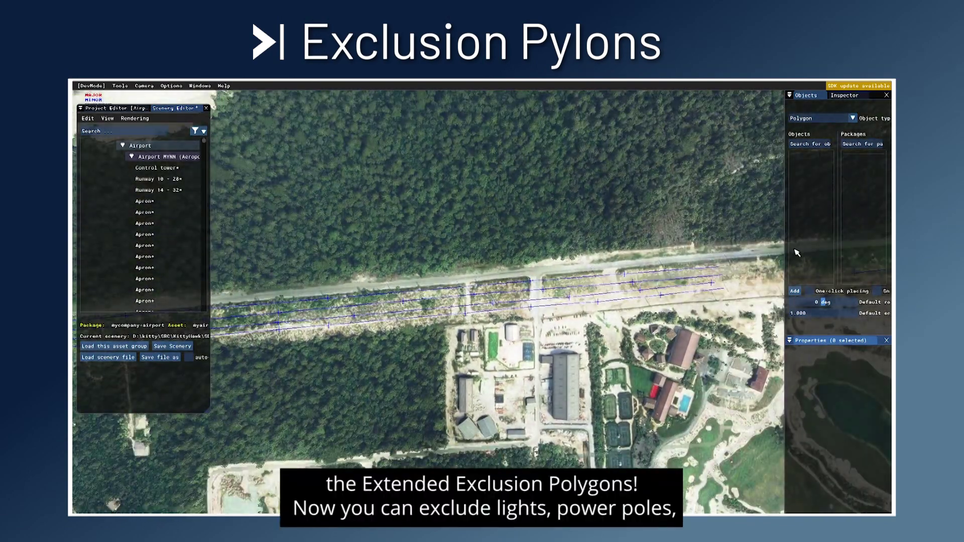
pyautogui.click(794, 291)
pyautogui.click(386, 148)
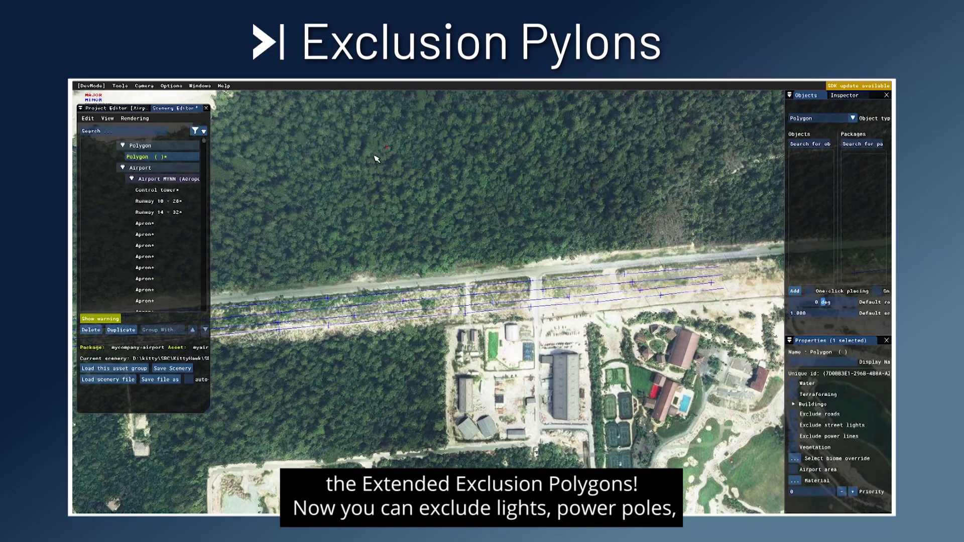
pyautogui.click(272, 262)
pyautogui.scroll(-8, 405, 356)
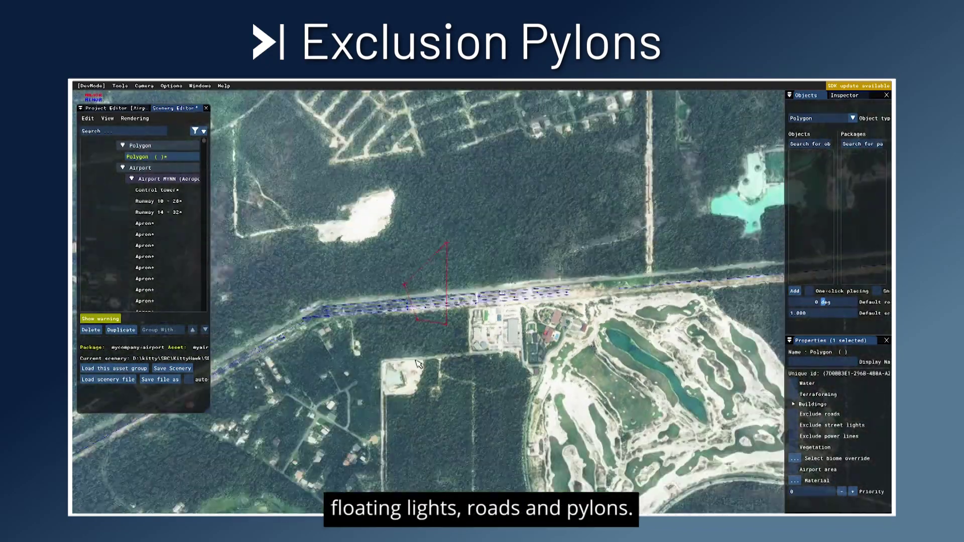
pyautogui.click(522, 318)
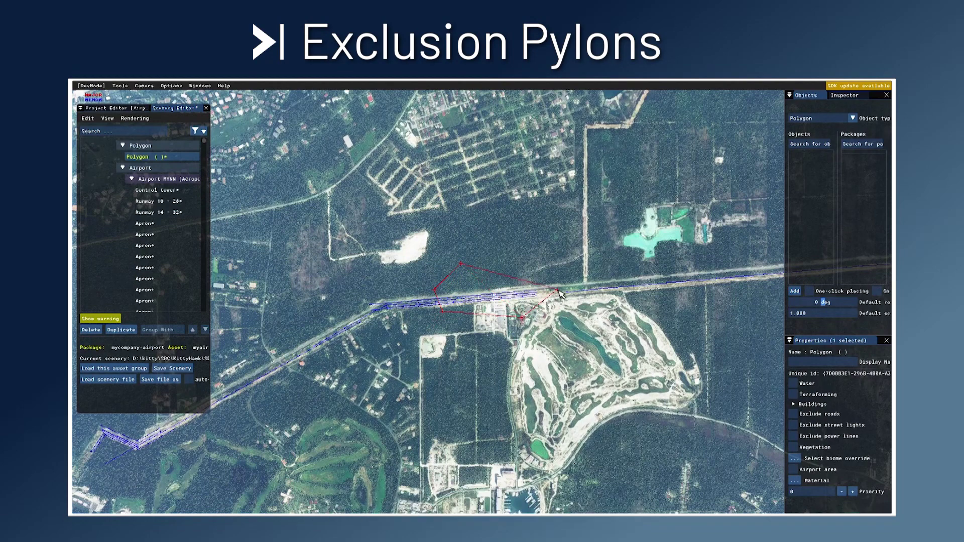
pyautogui.click(557, 290)
pyautogui.doubleClick(547, 268)
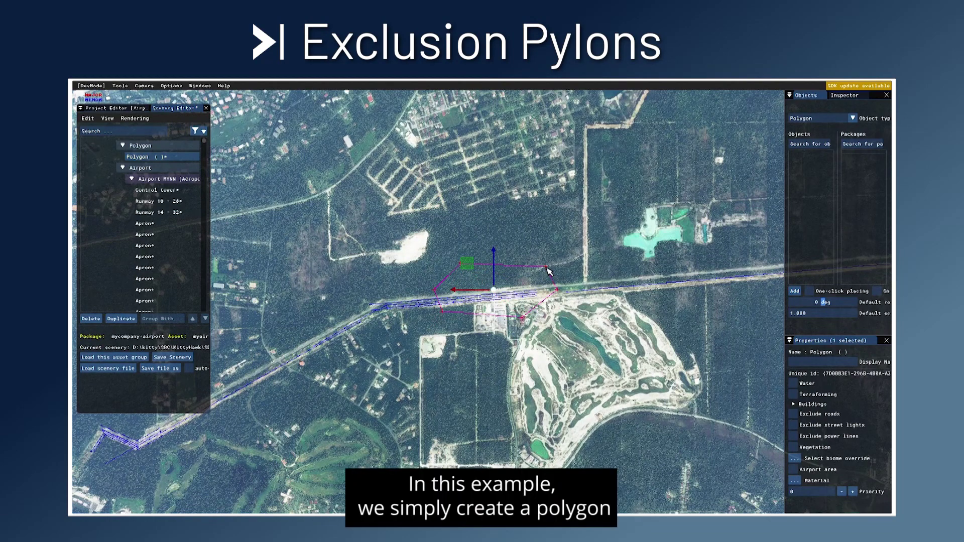
# Enable Exclude power lines on the polygon so the pylons disappear
pyautogui.click(832, 437)
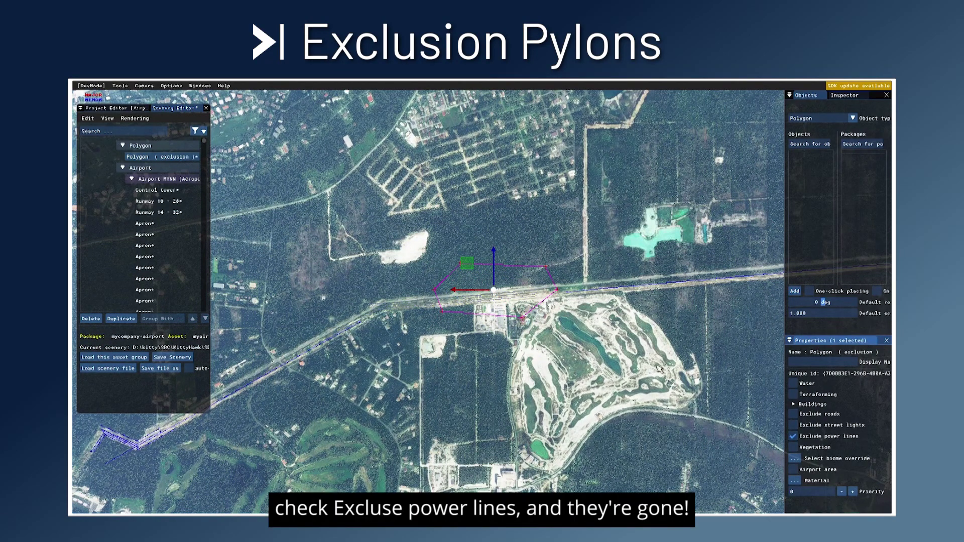
pyautogui.scroll(10, 485, 336)
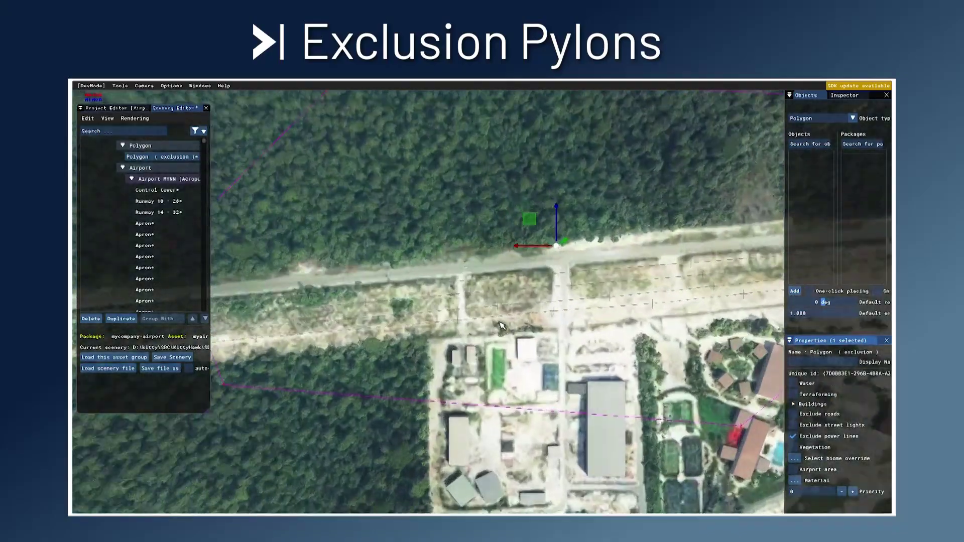
pyautogui.scroll(8, 506, 323)
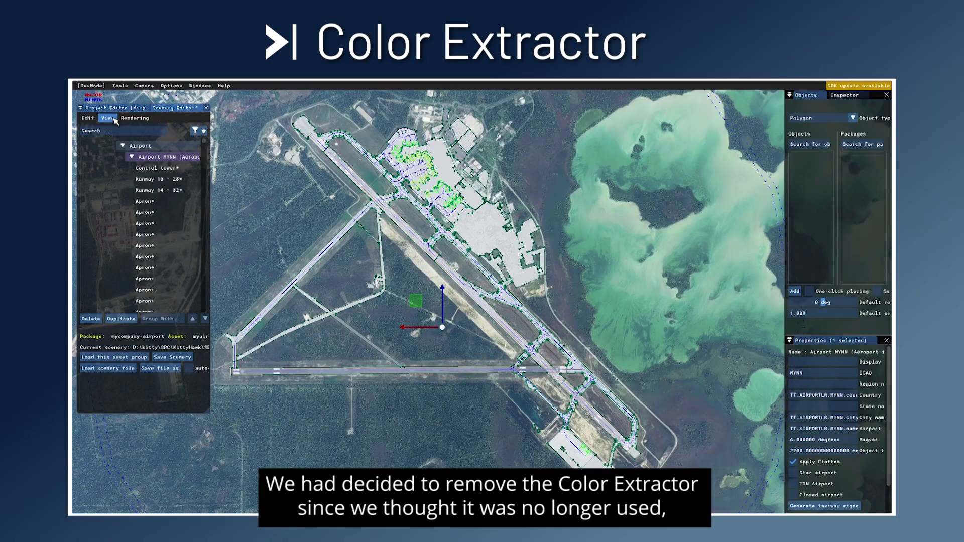
# Open the Color extractor from the View menu and extract the whole airport's colours
pyautogui.click(114, 119)
pyautogui.click(142, 167)
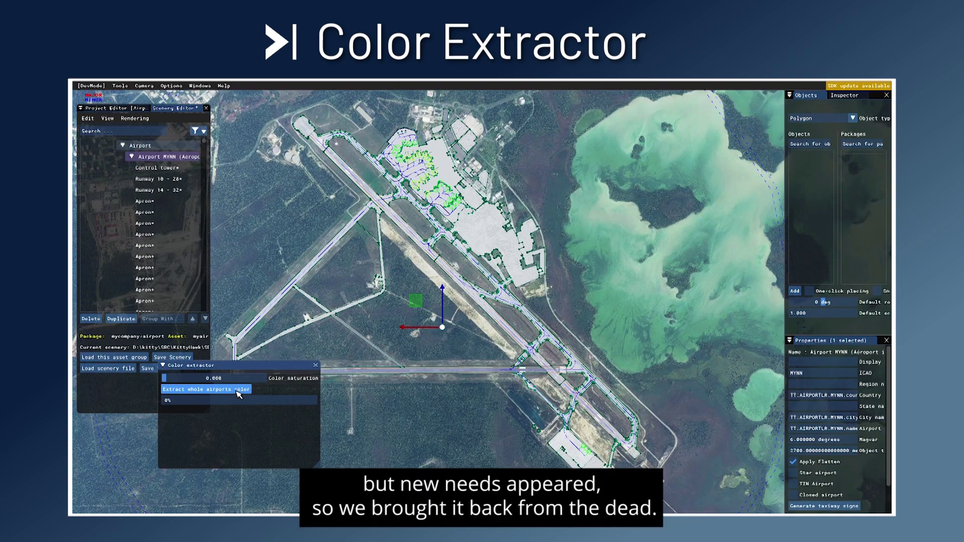
pyautogui.click(238, 394)
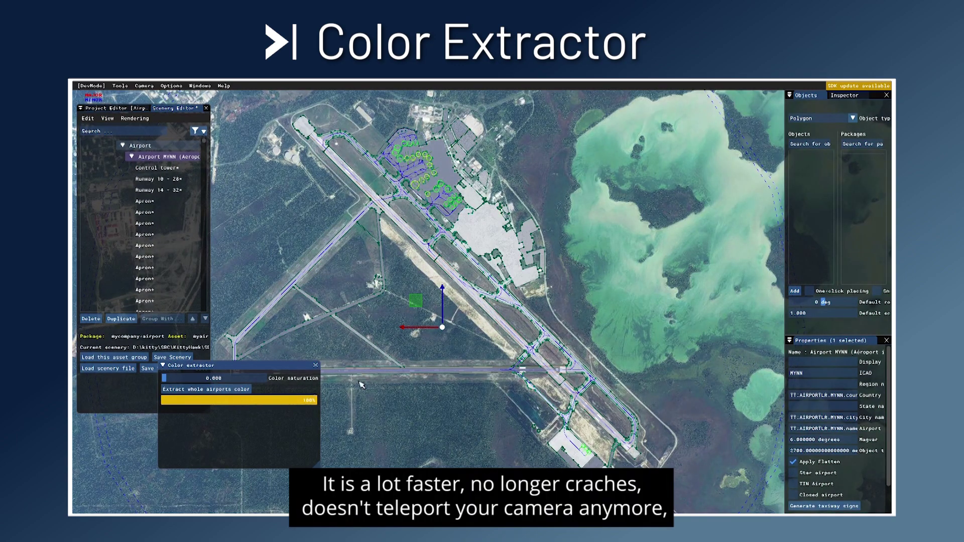
# Inspect the extracted coloration of the painted lines and the terminal aprons
pyautogui.click(477, 226)
pyautogui.click(479, 232)
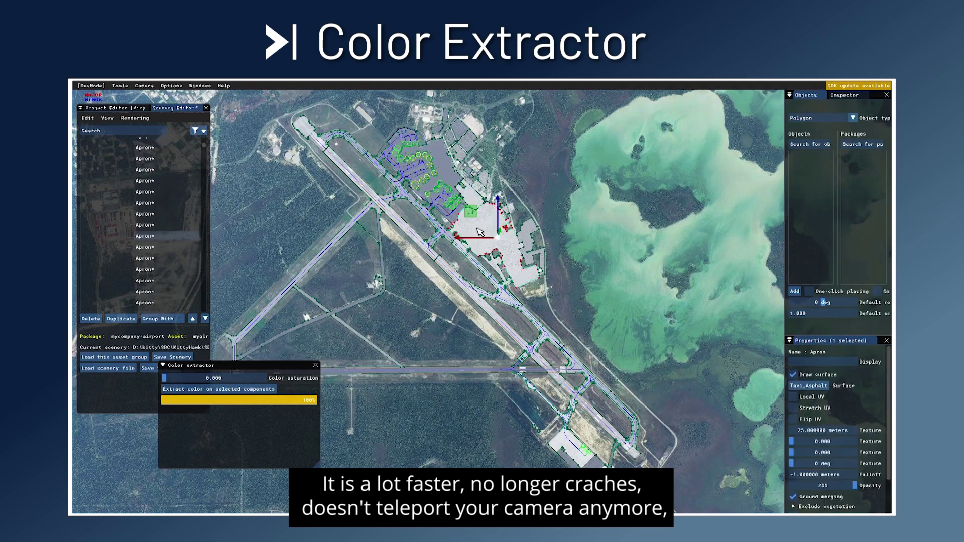
pyautogui.scroll(-2, 854, 437)
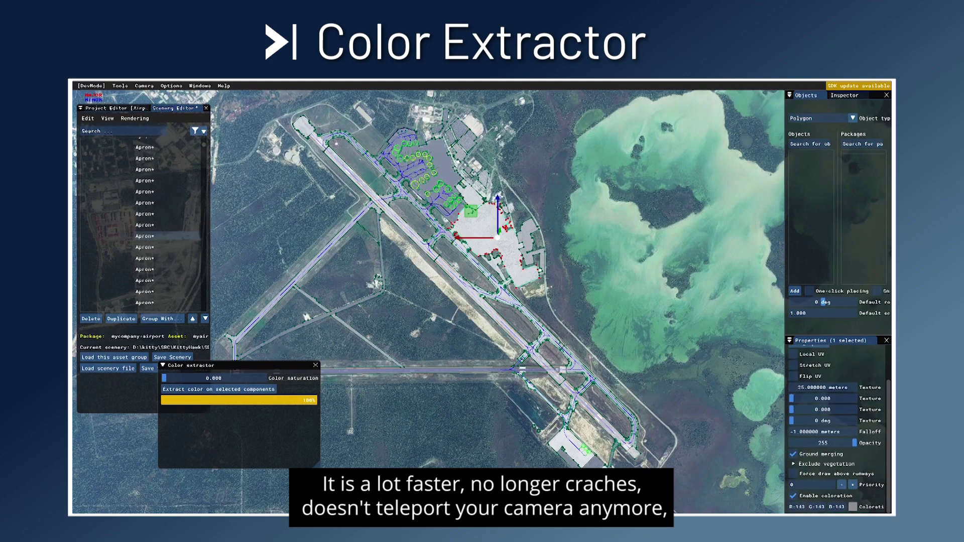
pyautogui.click(854, 508)
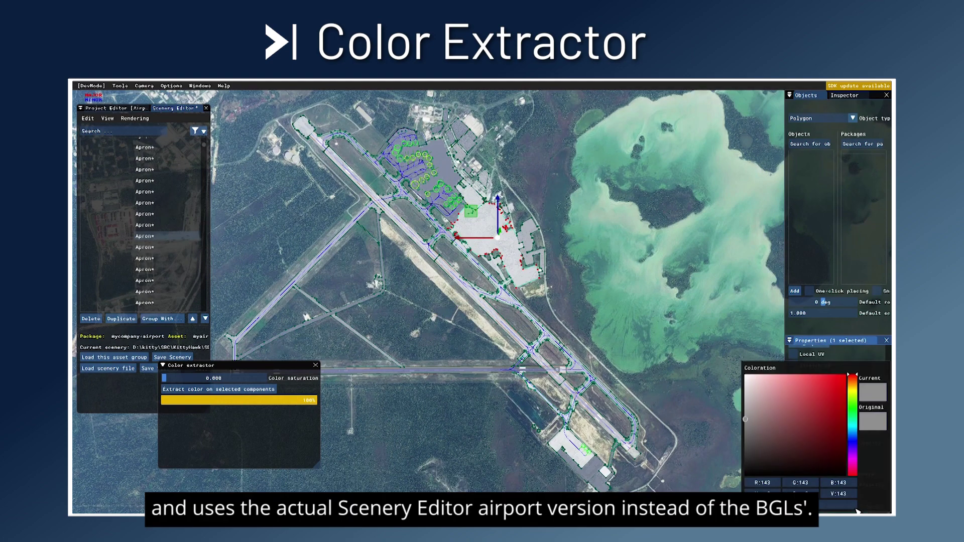
pyautogui.click(709, 315)
pyautogui.click(449, 178)
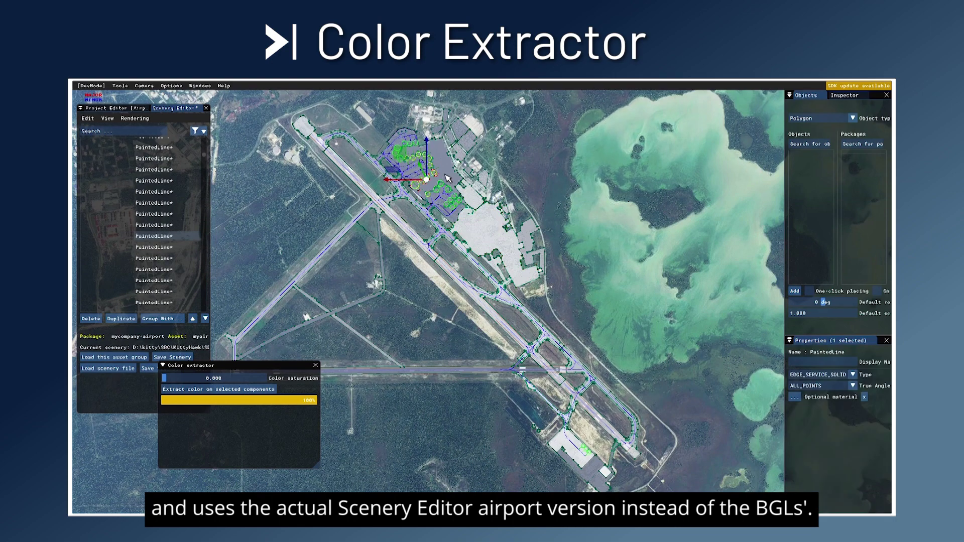
pyautogui.click(448, 174)
pyautogui.click(488, 237)
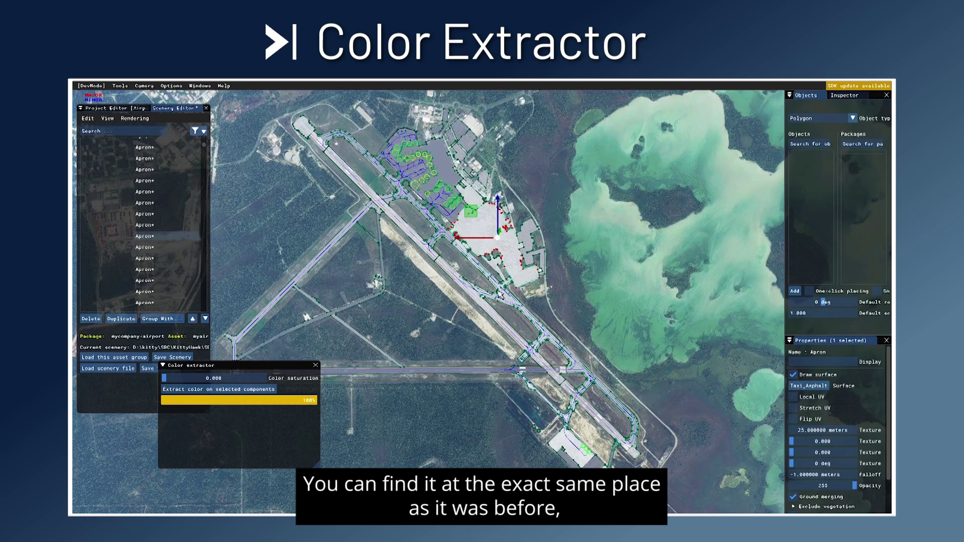
# Move the terminal apron toward the runway and extract its colour, then move it back and re-extract
pyautogui.moveTo(473, 215); pyautogui.dragTo(402, 286)
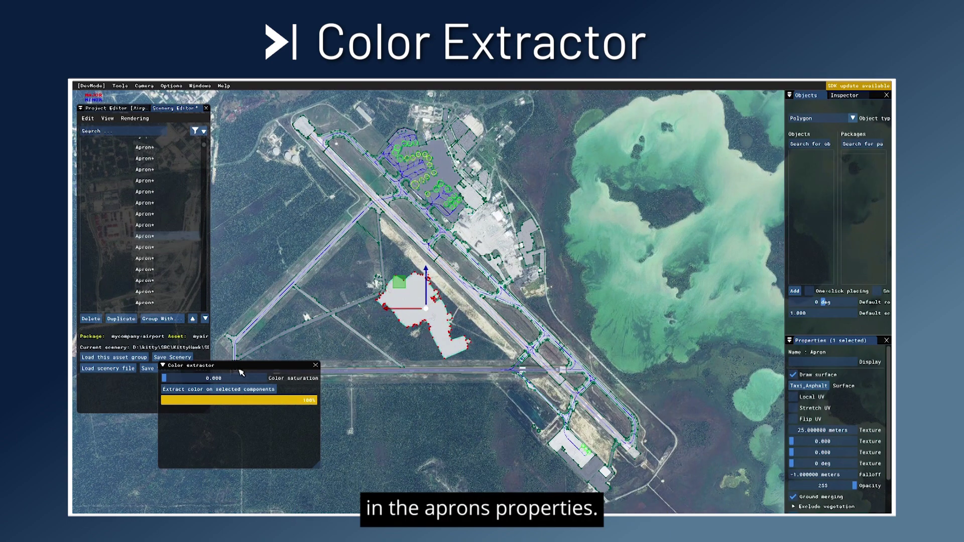
pyautogui.click(253, 395)
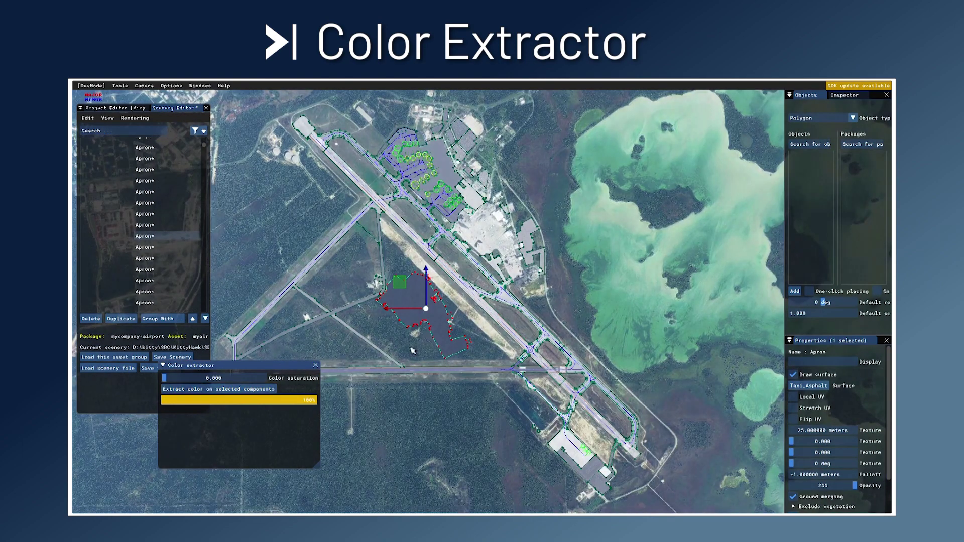
pyautogui.moveTo(404, 289); pyautogui.dragTo(477, 211)
pyautogui.click(217, 390)
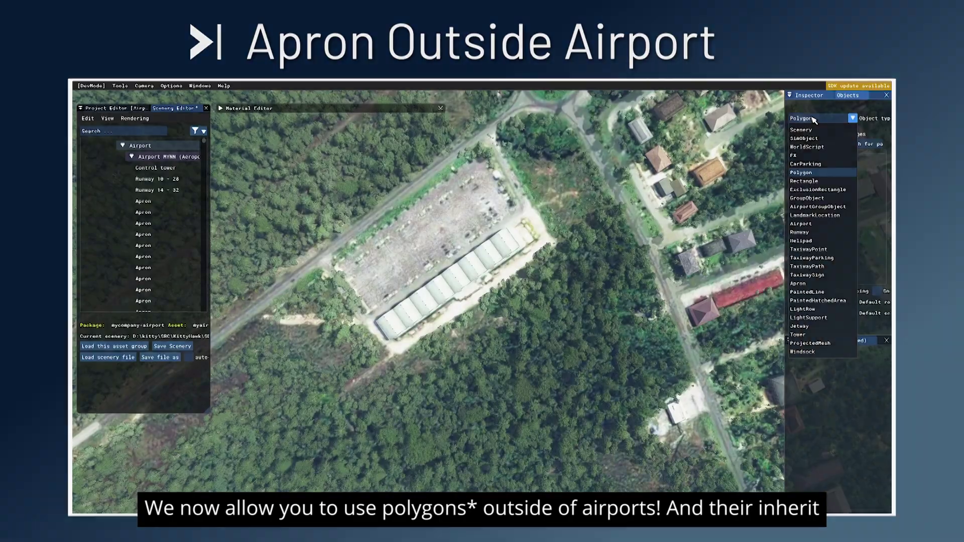
# Draw a new polygon around the warehouse car park outside the airport
pyautogui.click(809, 185)
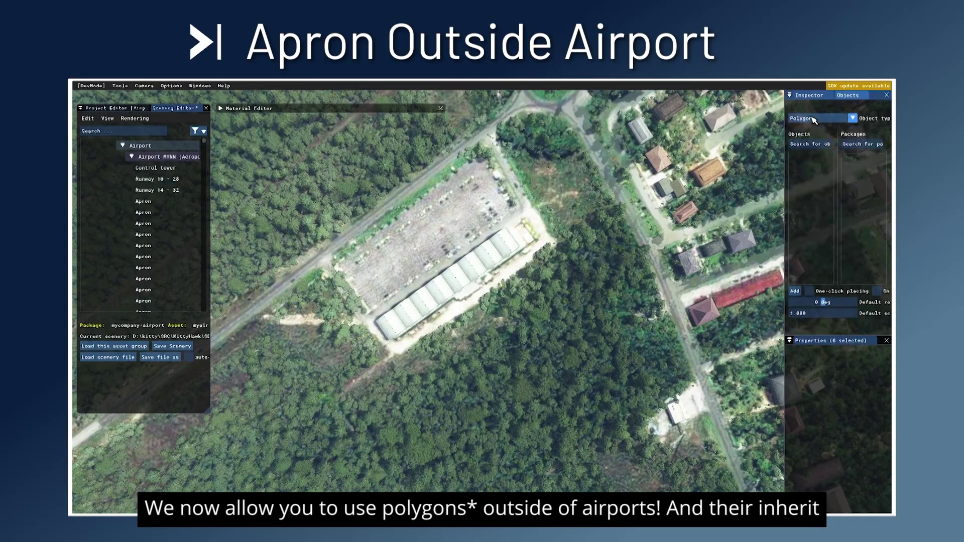
pyautogui.click(795, 291)
pyautogui.click(452, 177)
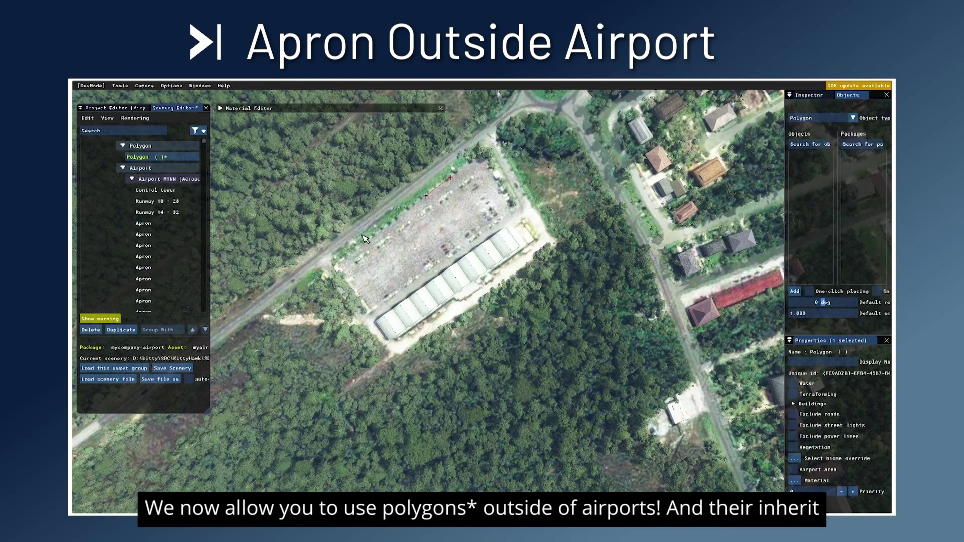
pyautogui.click(335, 268)
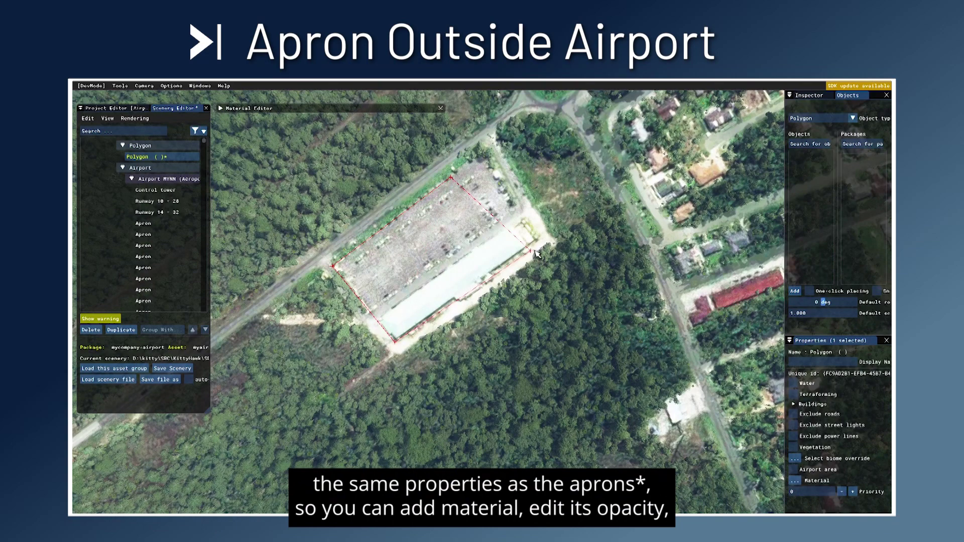
pyautogui.click(486, 151)
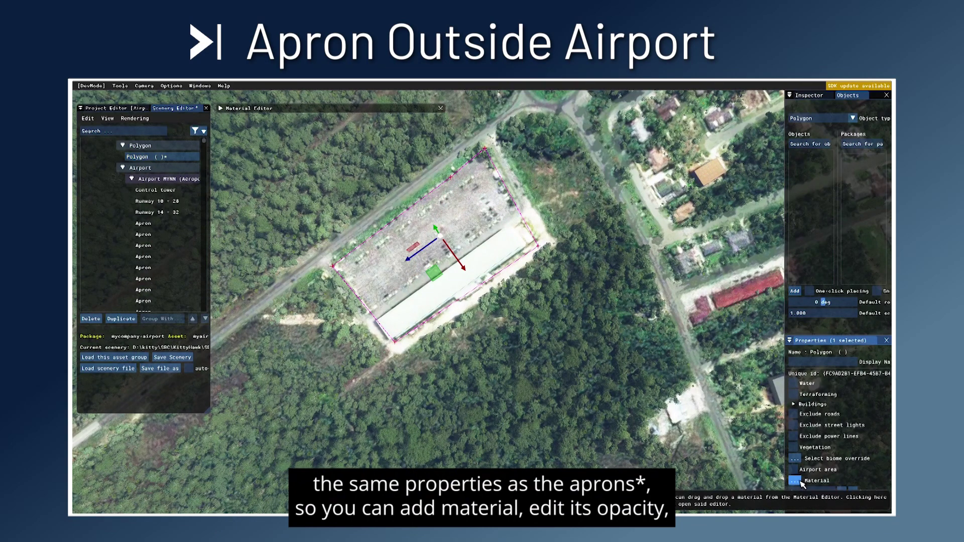
# Assign the Asp_Concrete material to the new polygon
pyautogui.click(220, 108)
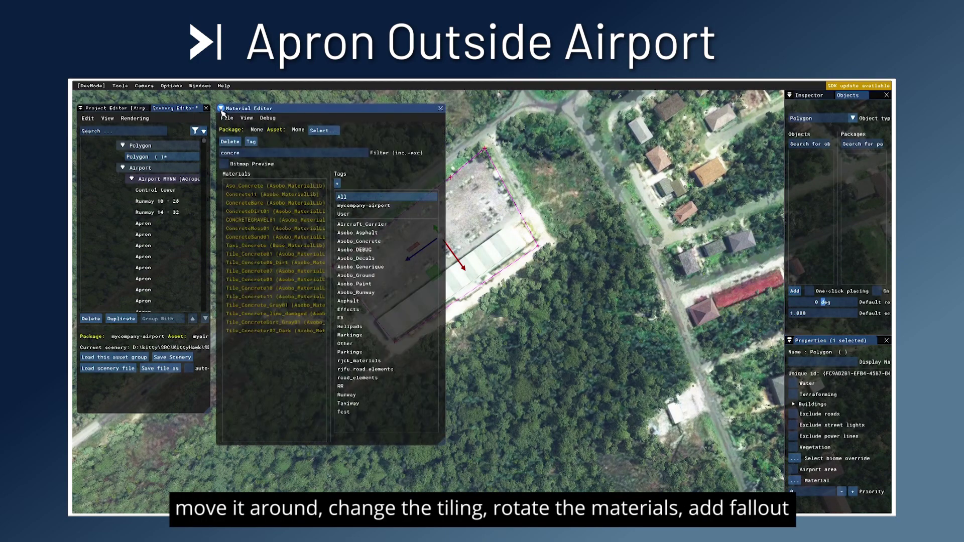
pyautogui.moveTo(264, 190); pyautogui.dragTo(802, 484)
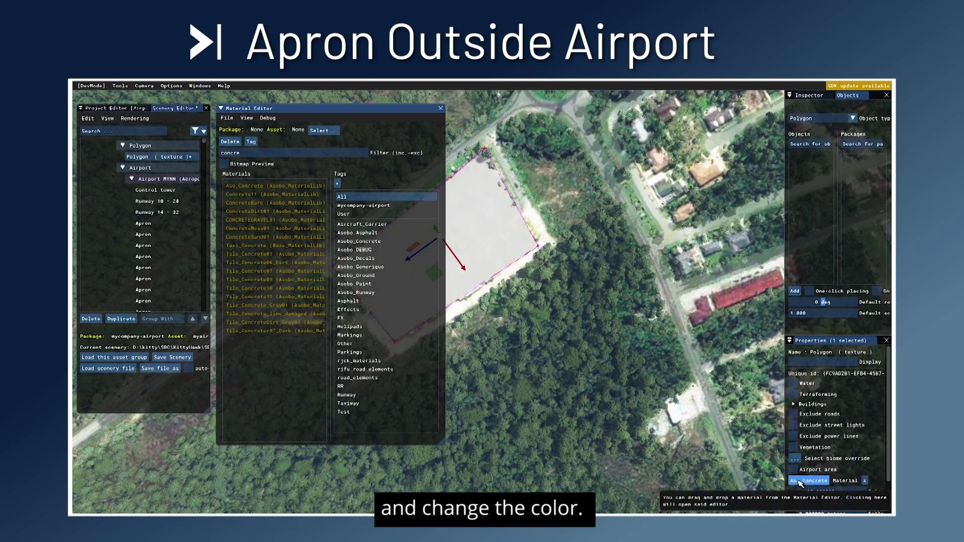
pyautogui.click(222, 109)
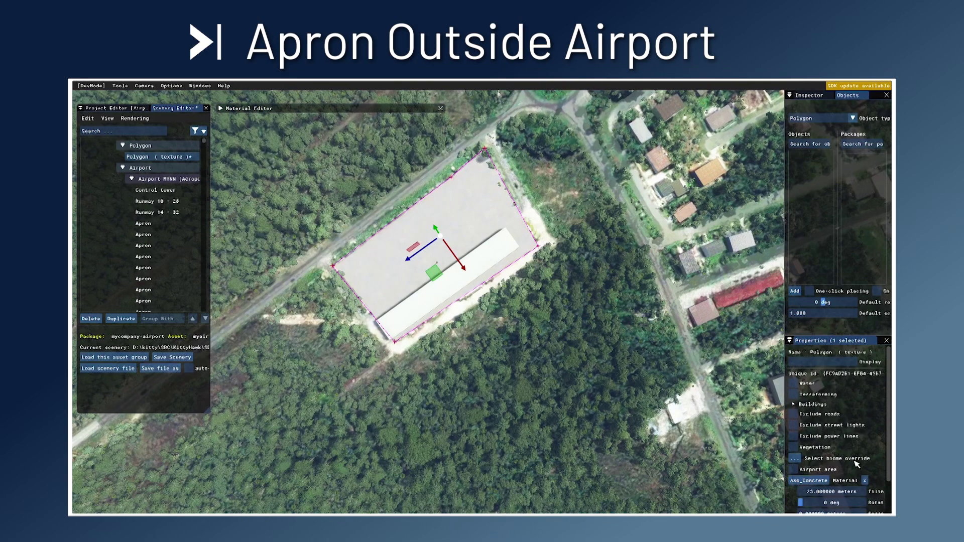
# Lower the polygon's opacity, shift it up-right, and set its tiling to 66 metres
pyautogui.scroll(-2, 857, 464)
pyautogui.moveTo(866, 487); pyautogui.dragTo(833, 495)
pyautogui.moveTo(446, 274)
pyautogui.mouseDown()
pyautogui.moveTo(482, 243)
pyautogui.moveTo(438, 271)
pyautogui.mouseUp()
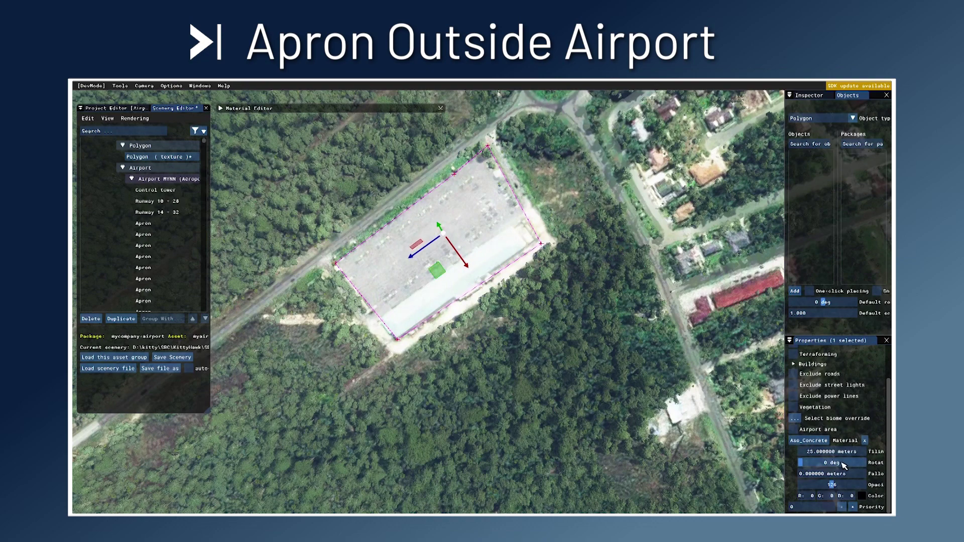
pyautogui.moveTo(829, 454); pyautogui.dragTo(847, 451)
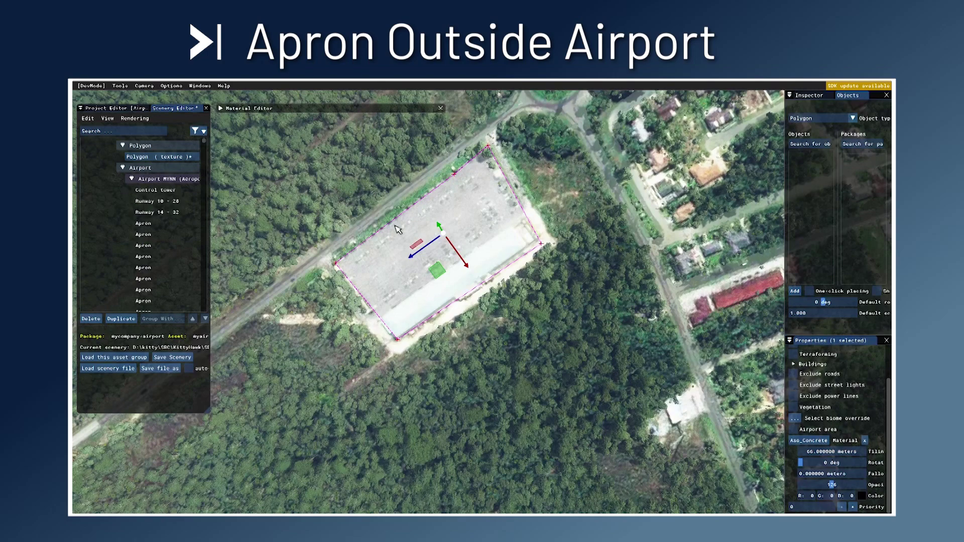
pyautogui.scroll(5, 400, 227)
pyautogui.scroll(2, 400, 227)
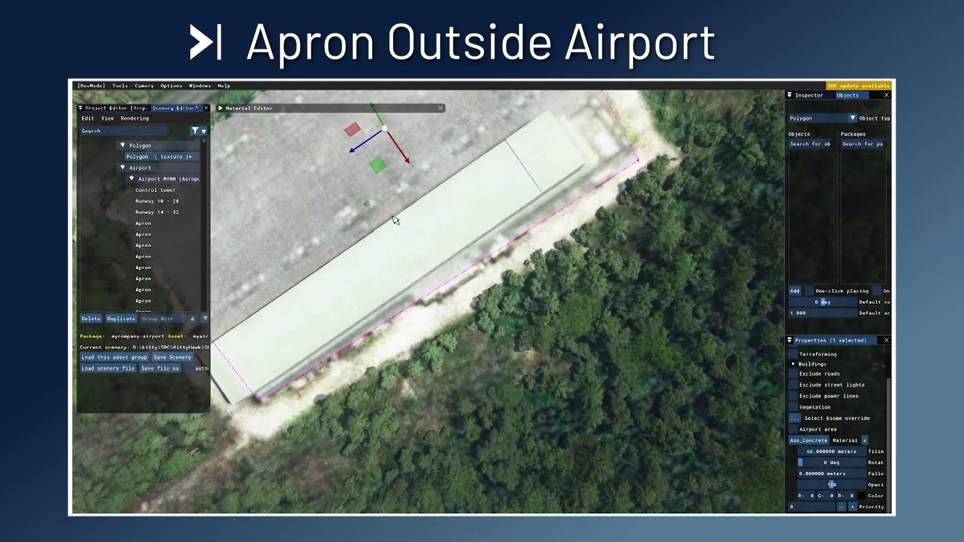
# Set the concrete's opacity to 255, tiling to 72 m and rotation to 204 degrees
pyautogui.moveTo(393, 220); pyautogui.dragTo(400, 224, button='middle')
pyautogui.scroll(1, 417, 262)
pyautogui.scroll(4, 416, 262)
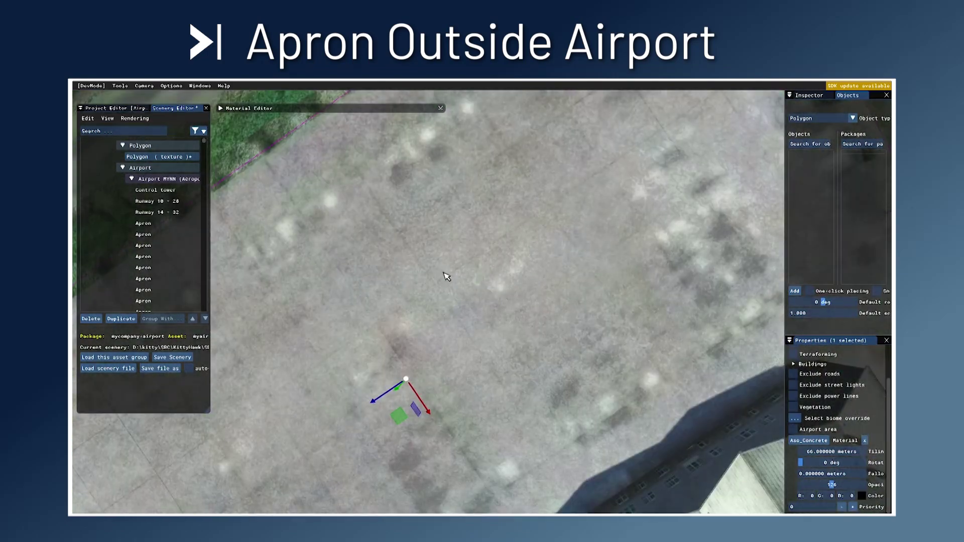
pyautogui.moveTo(831, 452); pyautogui.dragTo(889, 482)
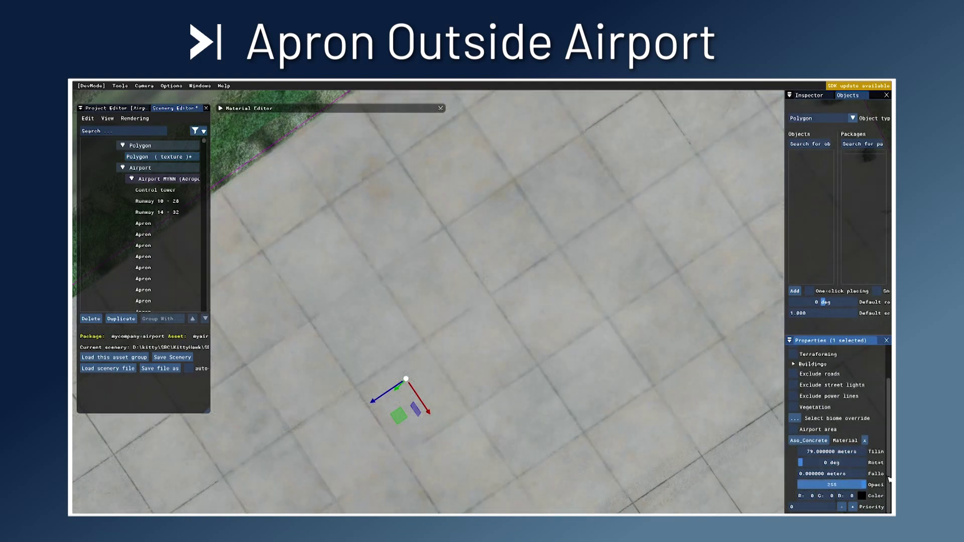
pyautogui.moveTo(836, 452); pyautogui.dragTo(829, 459)
pyautogui.moveTo(828, 462); pyautogui.dragTo(847, 484)
# Set the apron's edge falloff to 20 metres
pyautogui.click(833, 474)
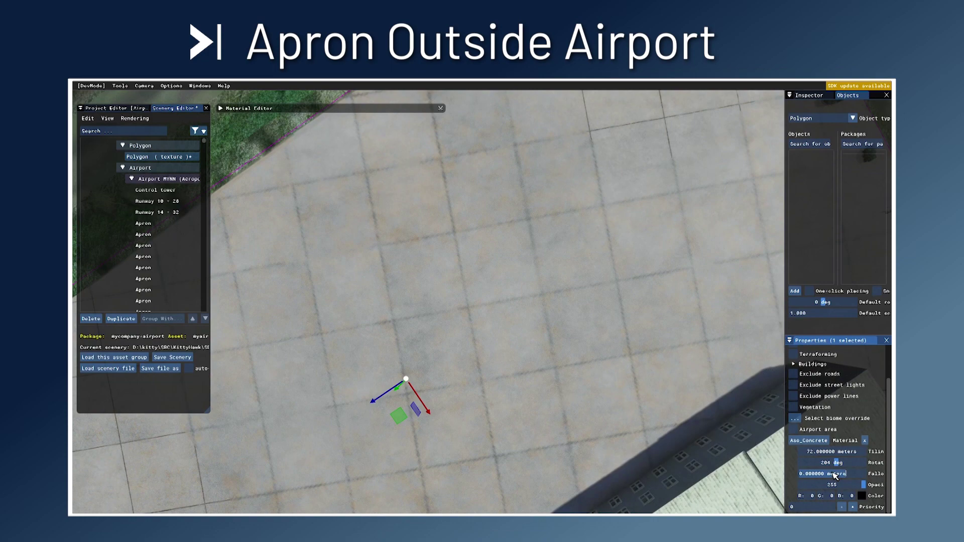
pyautogui.write('20')
pyautogui.press('Return')
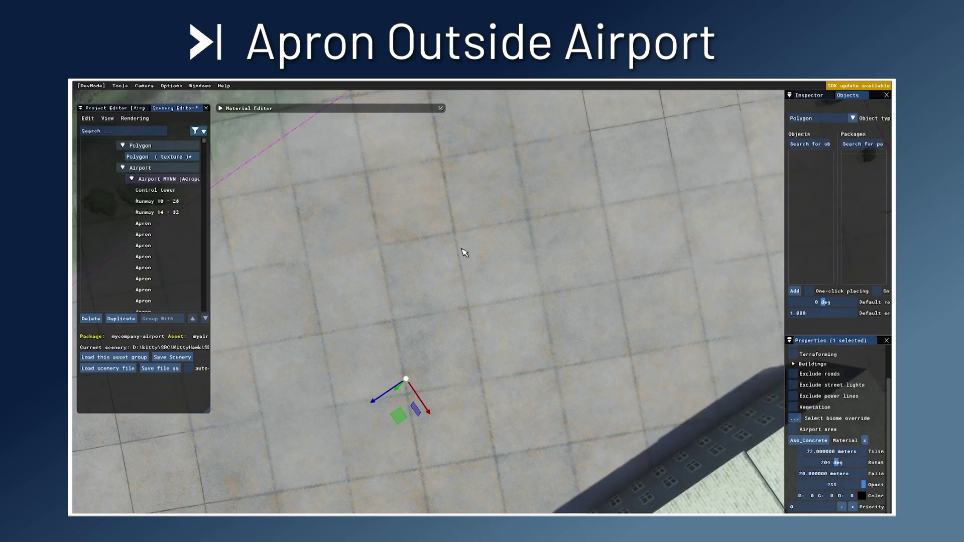
pyautogui.scroll(-3, 469, 253)
pyautogui.scroll(-2, 470, 256)
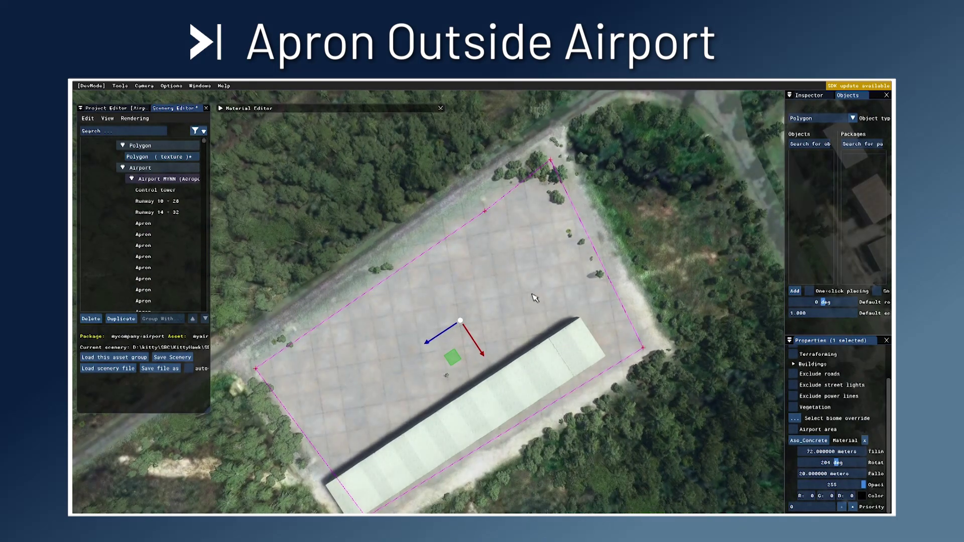
# Change the apron's edge falloff to 10 metres
pyautogui.click(856, 474)
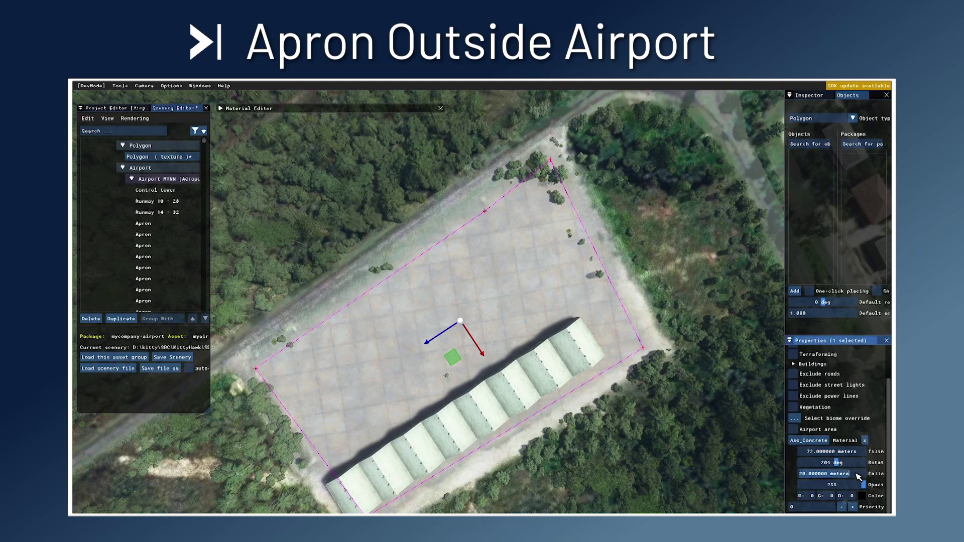
pyautogui.write('10')
pyautogui.press('Return')
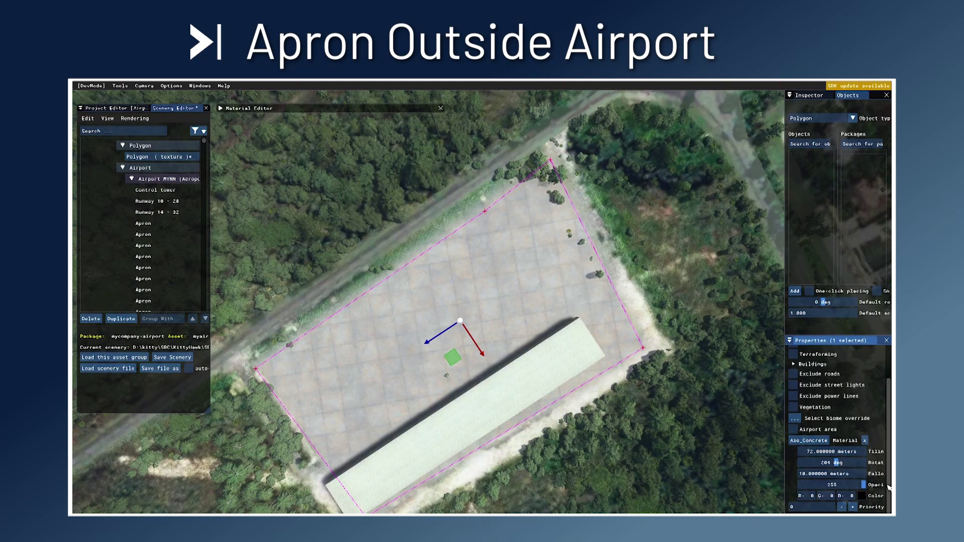
# Tint the apron's coloration dark grey (#343434)
pyautogui.click(862, 495)
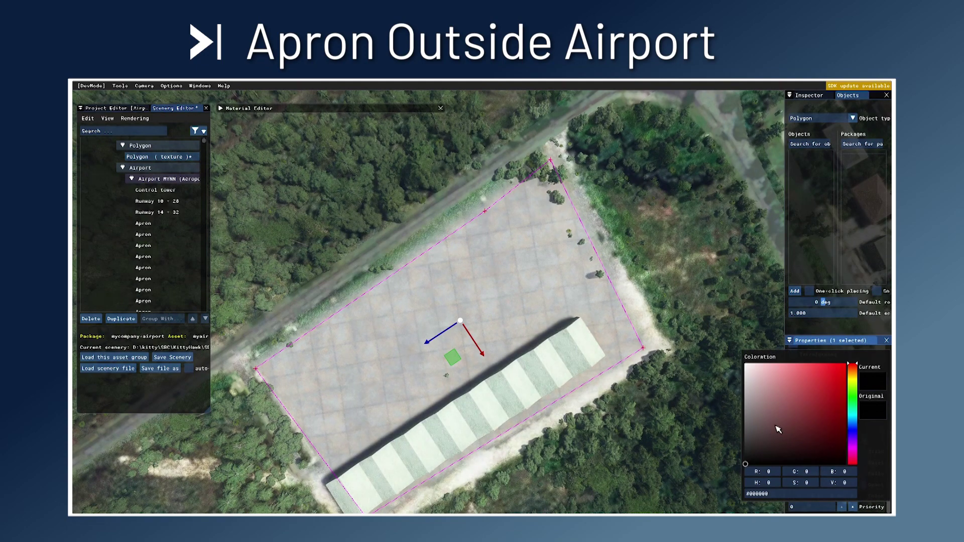
pyautogui.click(738, 433)
pyautogui.click(861, 495)
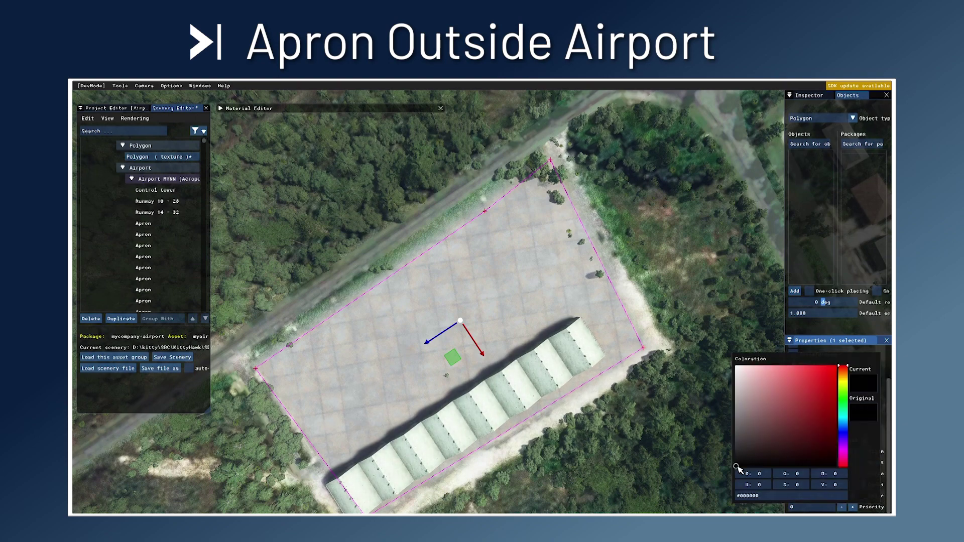
pyautogui.scroll(-1, 738, 469)
pyautogui.moveTo(732, 448); pyautogui.dragTo(728, 426)
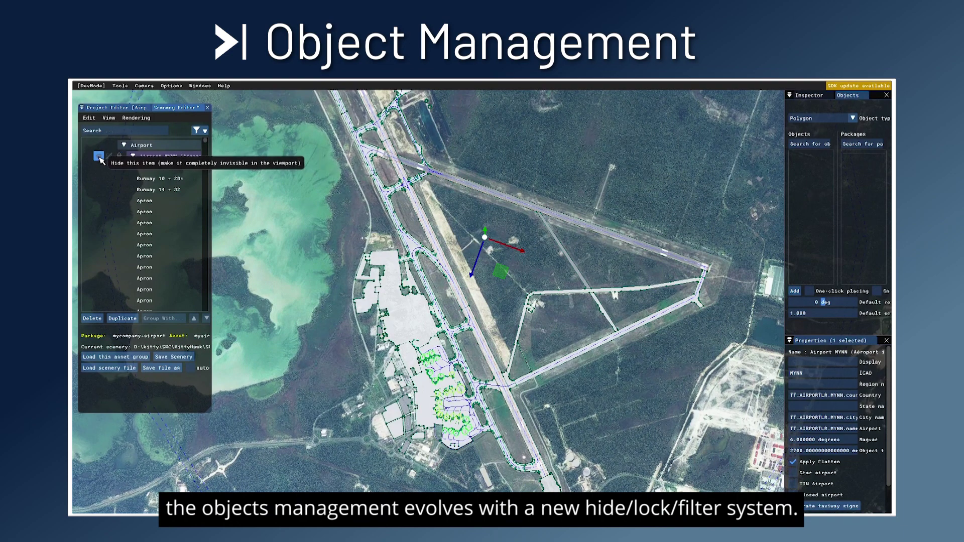
# Hide and re-show airport MYNN, then hide its edition lines and lock its objects
pyautogui.click(99, 157)
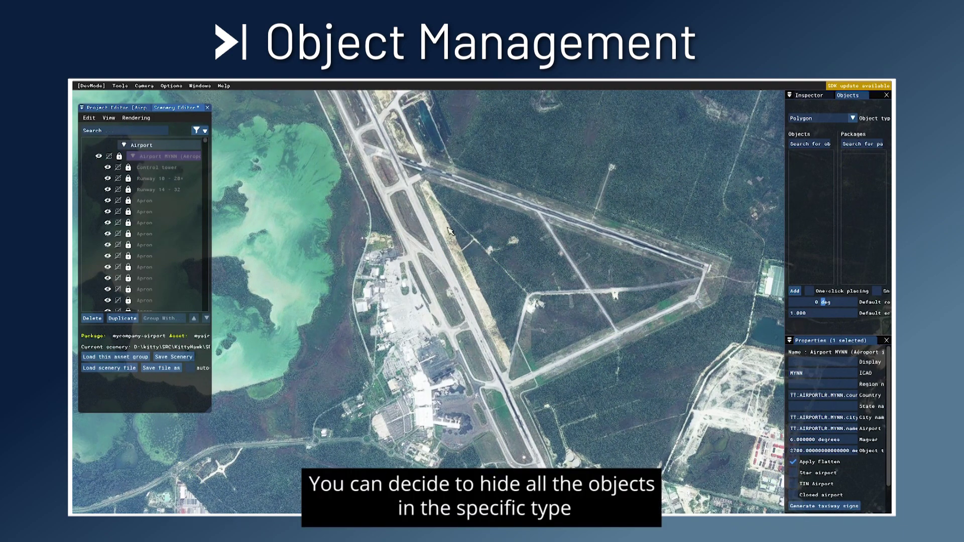
pyautogui.click(99, 157)
pyautogui.click(109, 157)
pyautogui.click(119, 156)
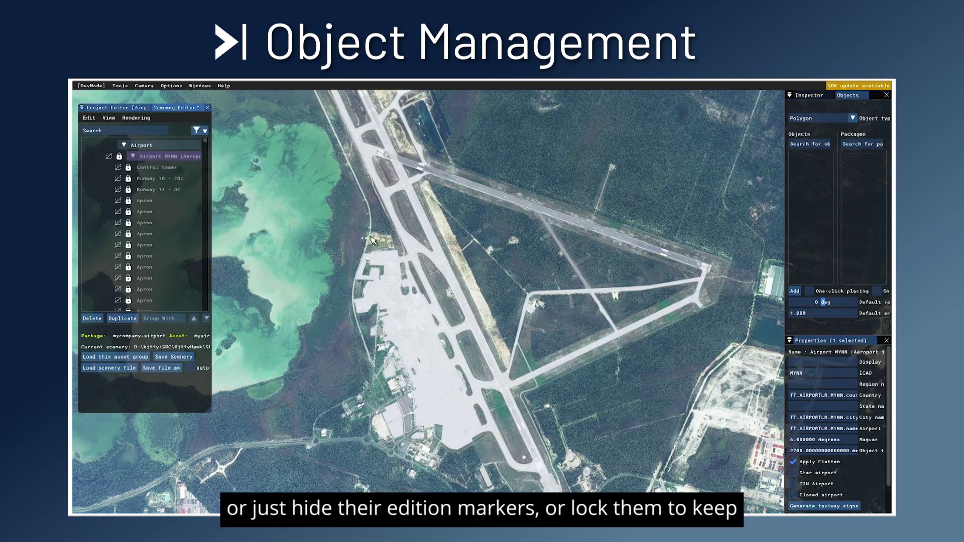
pyautogui.scroll(-1, 433, 253)
pyautogui.scroll(2, 433, 252)
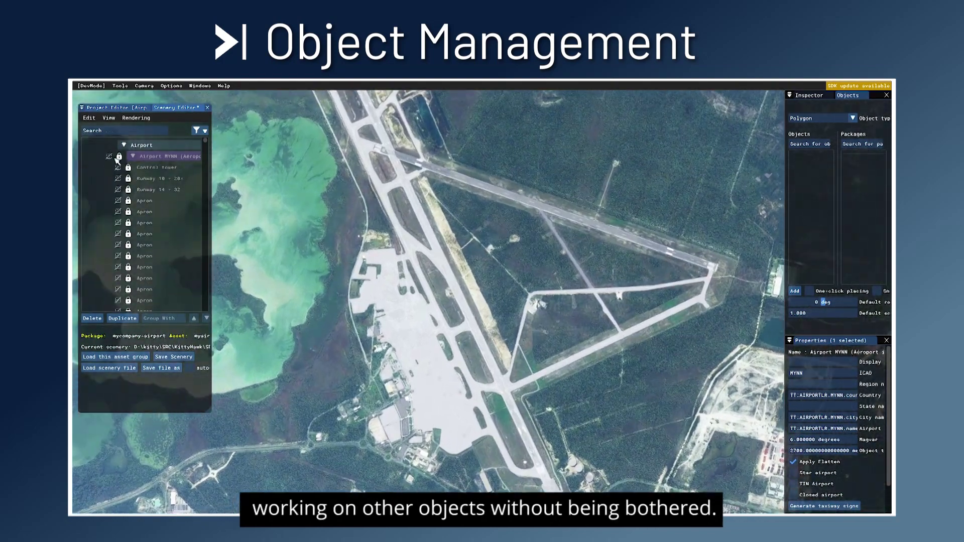
# Restore the edition lines and shift Runway 10-28 up and to the right
pyautogui.click(109, 157)
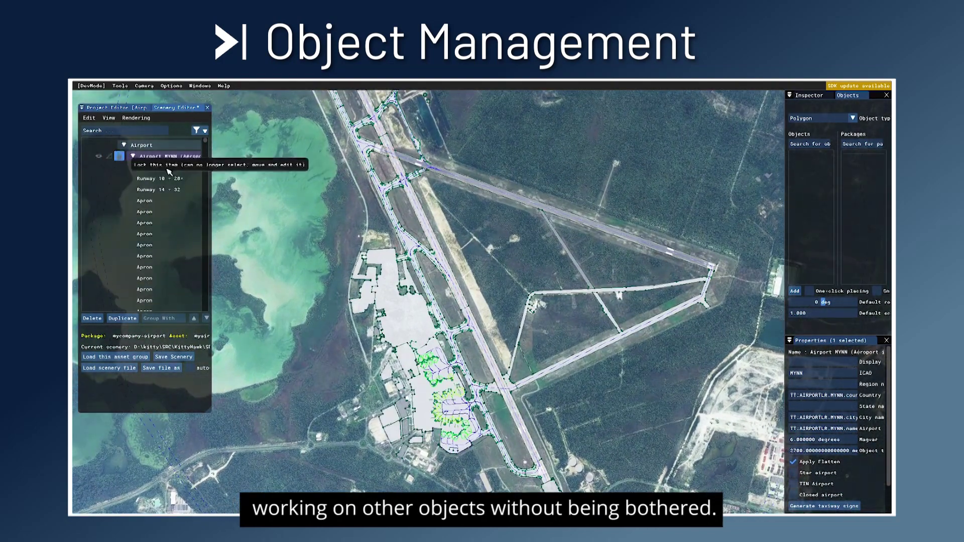
pyautogui.click(547, 211)
pyautogui.moveTo(547, 211); pyautogui.dragTo(572, 223)
# Lock Runway 10-28 in the object tree, then unlock it and reselect it
pyautogui.moveTo(131, 180)
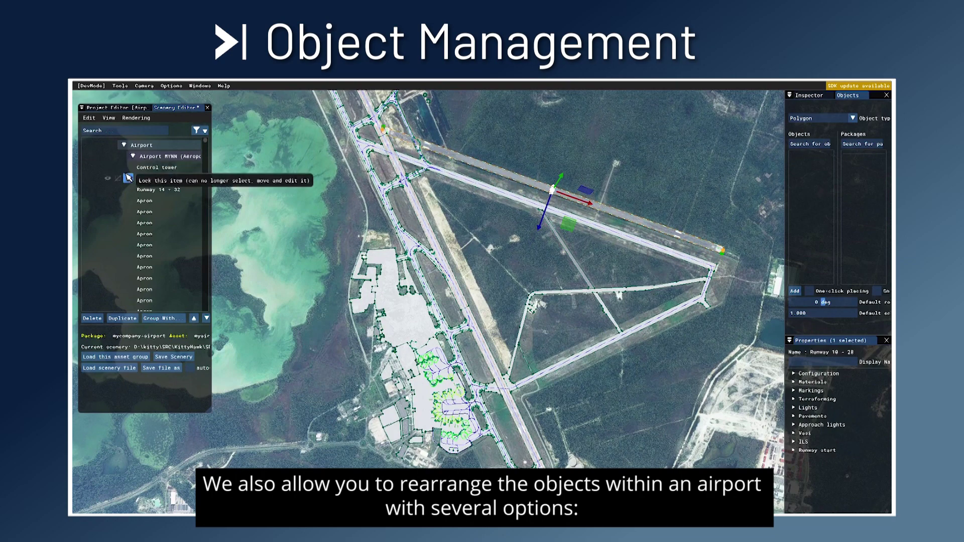
pyautogui.click(128, 178)
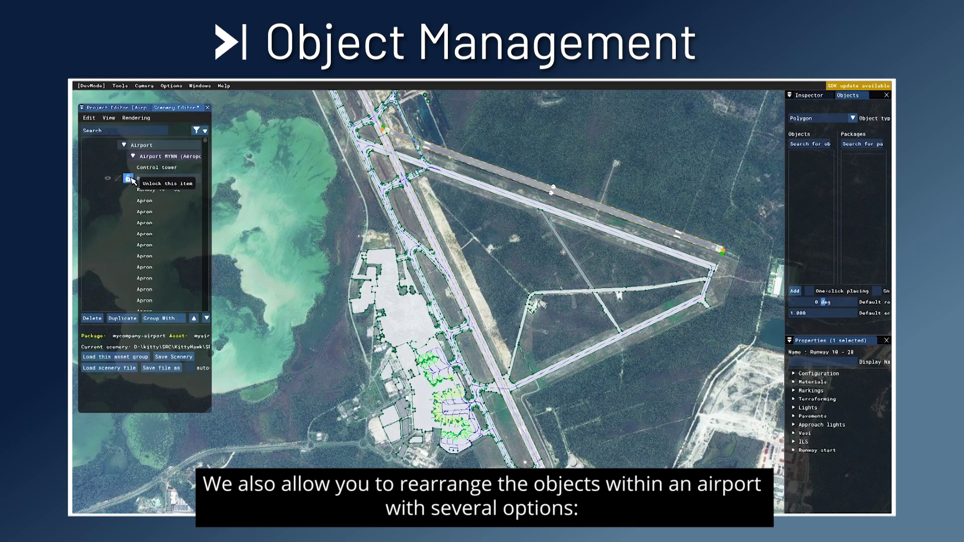
pyautogui.click(575, 202)
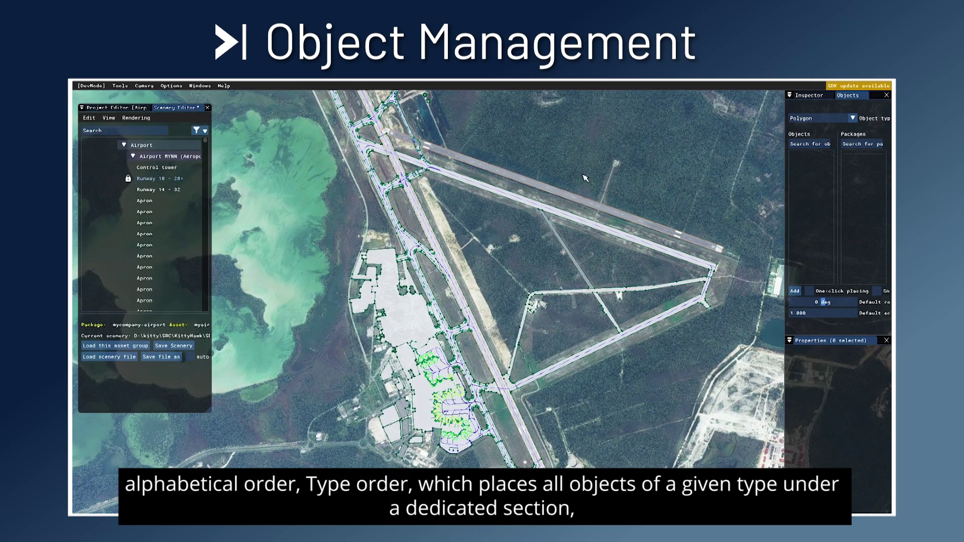
pyautogui.click(129, 179)
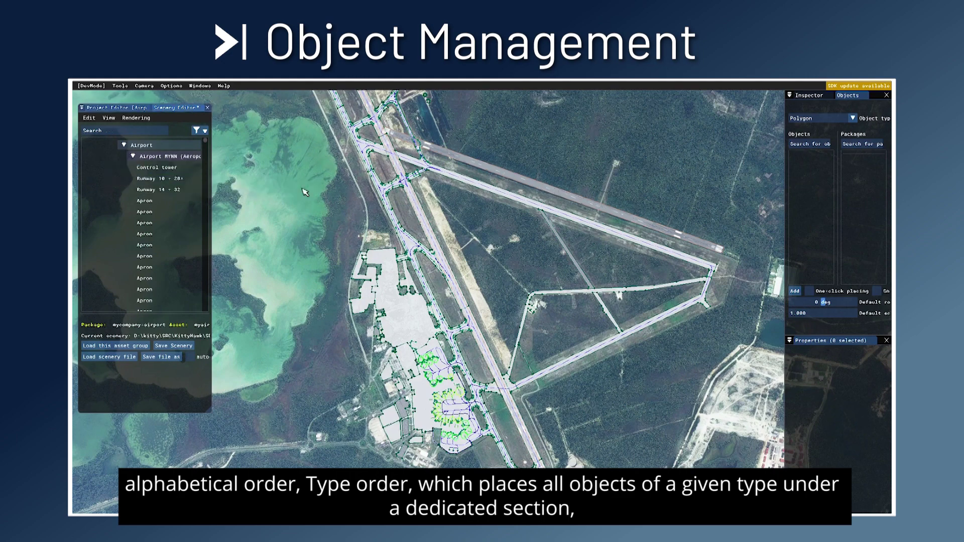
pyautogui.click(559, 191)
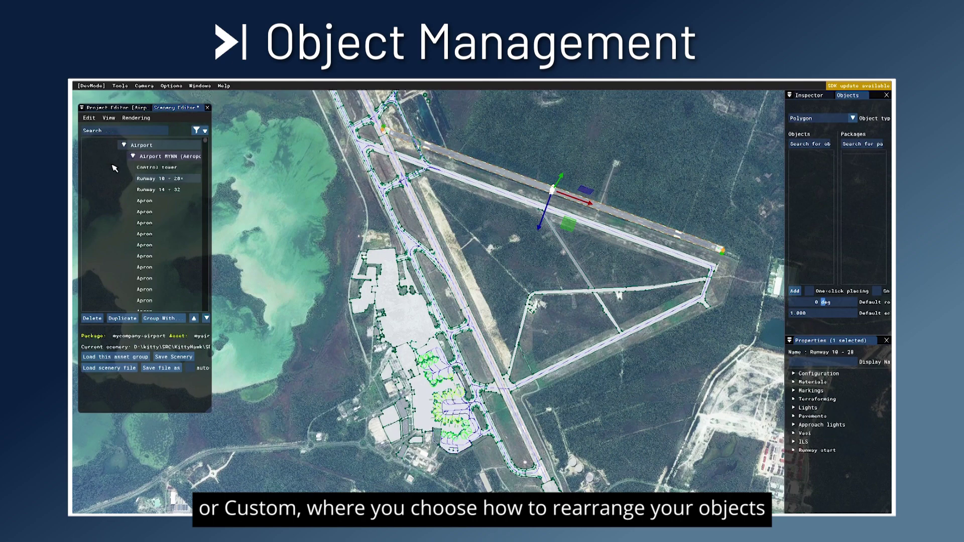
# Hide and lock seven Apron objects selected together in the tree
pyautogui.click(151, 202)
pyautogui.keyDown('shift'); pyautogui.click(151, 268); pyautogui.keyUp('shift')
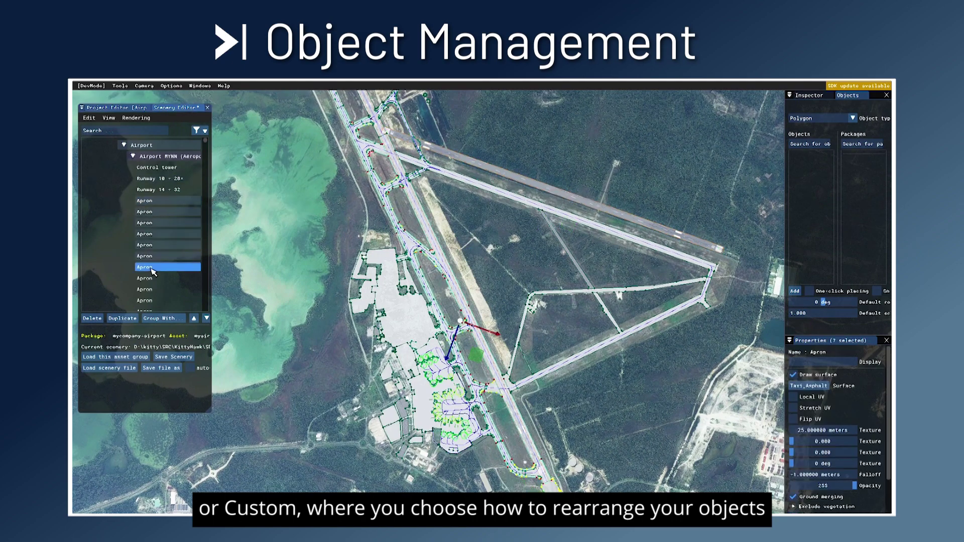
pyautogui.click(107, 201)
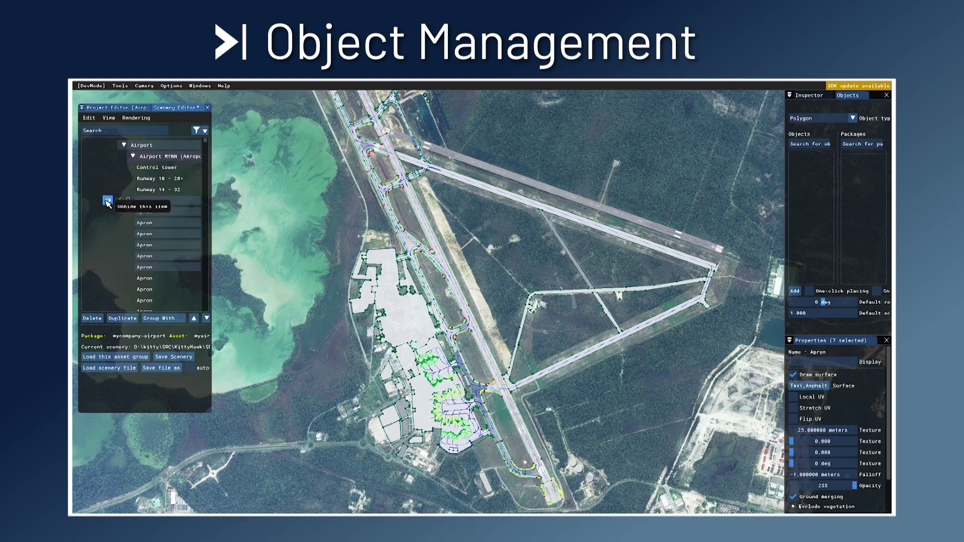
# Move the seven aprons to the top of the airport's object group
pyautogui.rightClick(154, 206)
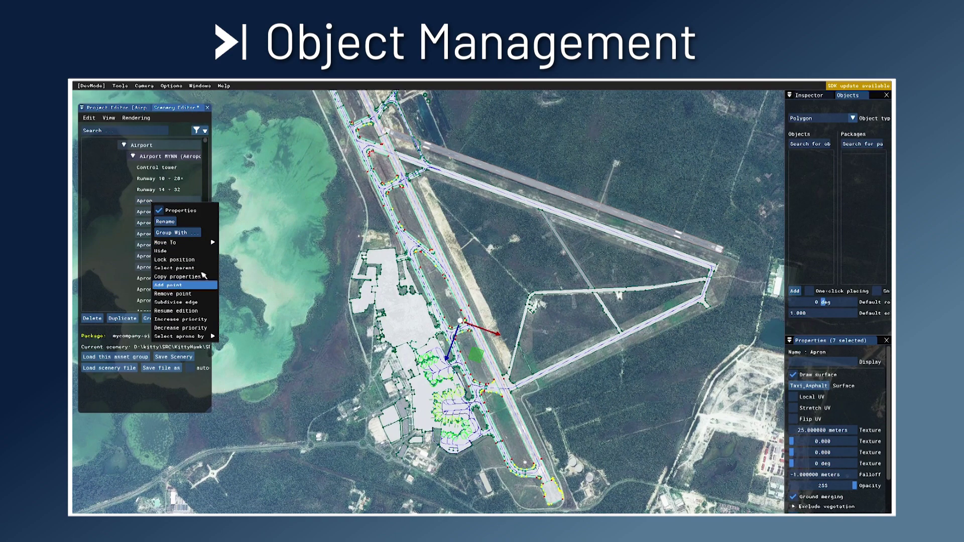
pyautogui.moveTo(203, 245)
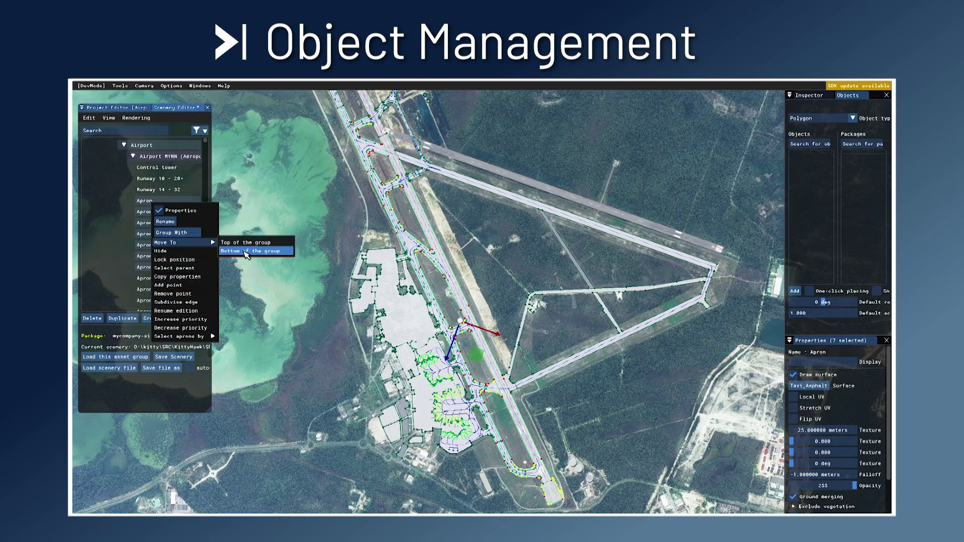
pyautogui.click(245, 244)
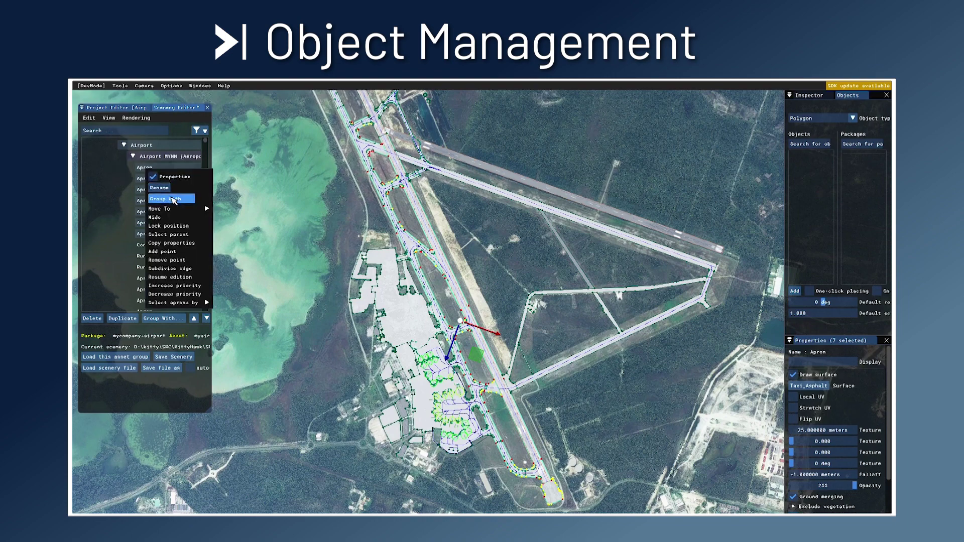
# Group the aprons into a new Group 1 and expand the docs' Developer Mode section
pyautogui.click(173, 199)
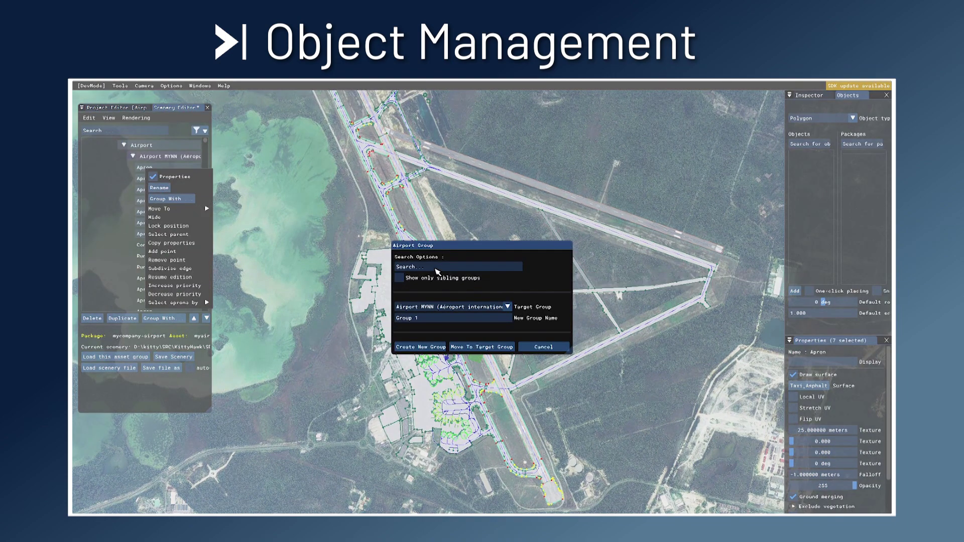
pyautogui.click(421, 347)
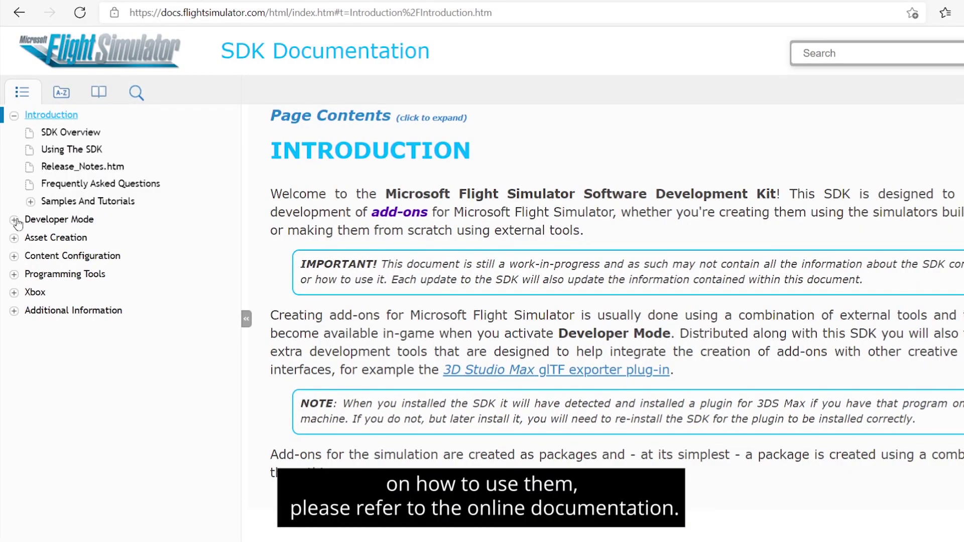
pyautogui.click(15, 220)
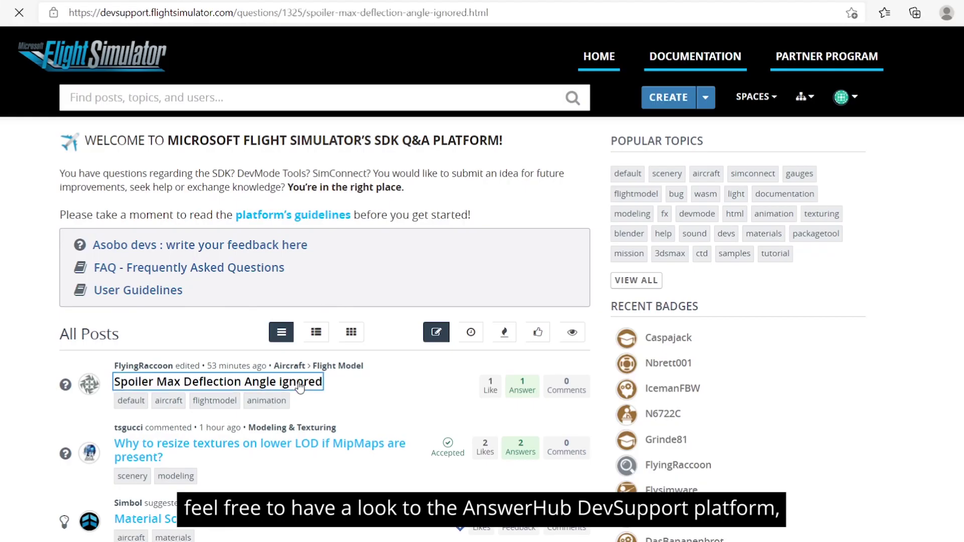
# Scroll down the 'Spoiler Max Deflection Angle ignored' question page on MSFS DevSupport
pyautogui.scroll(-3, 5, 398)
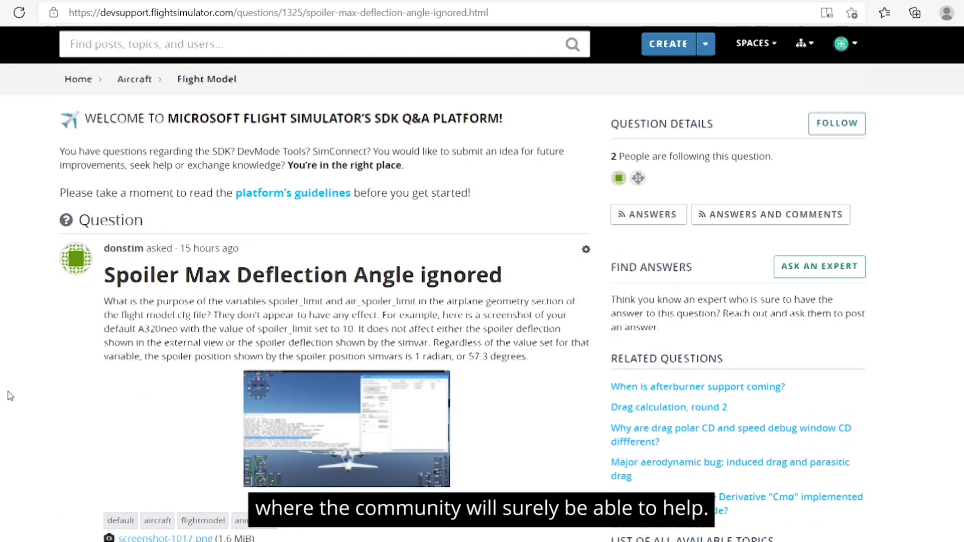